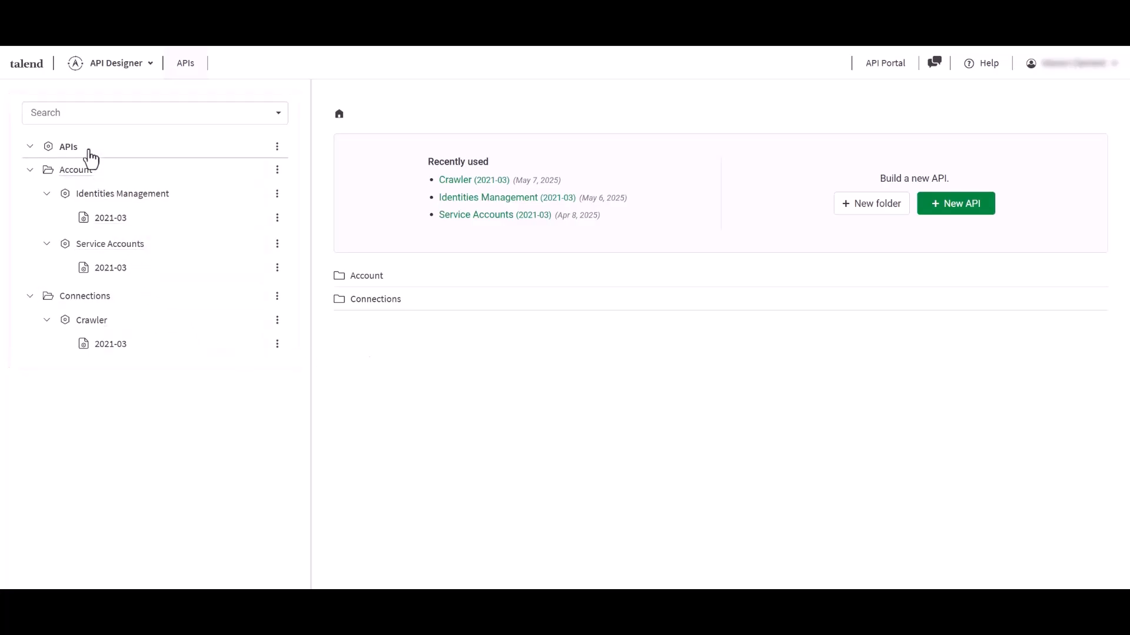
Search the API list for connections and open version 2021-03 of the Crawler API for preview.
click(87, 120)
text(connections)
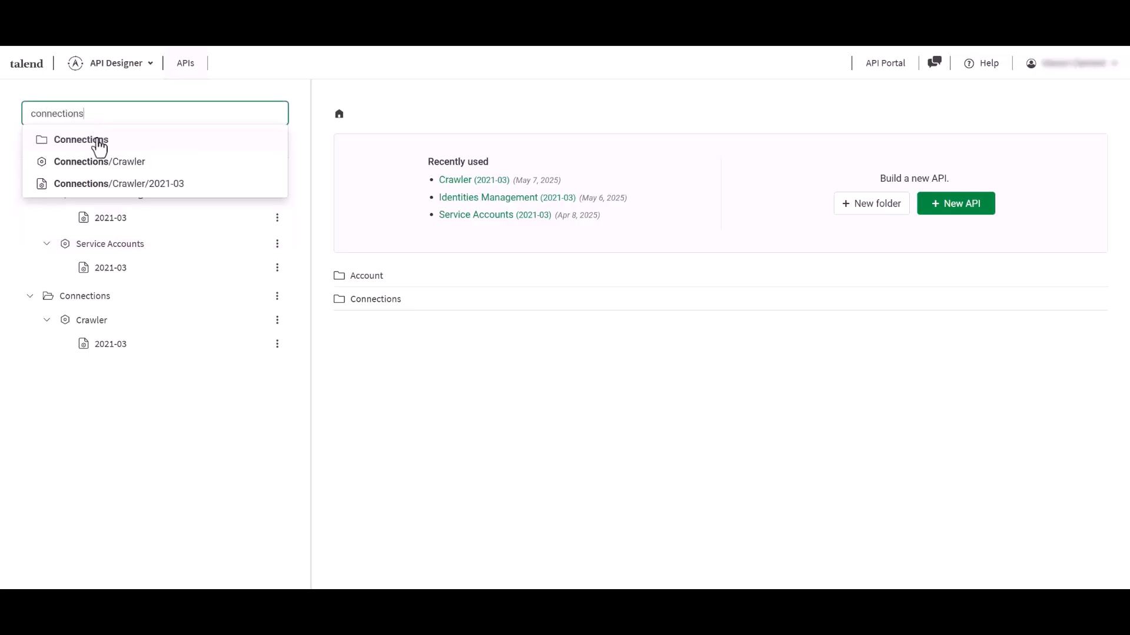
click(111, 345)
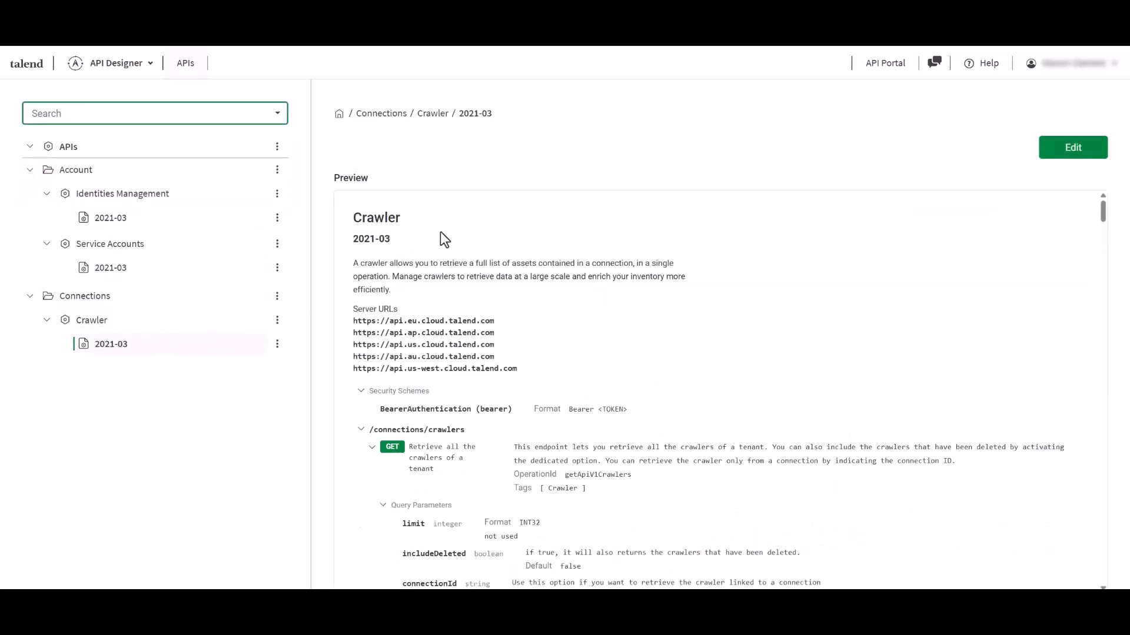
Return to the API home page and create a new folder named Monitoring.
click(340, 114)
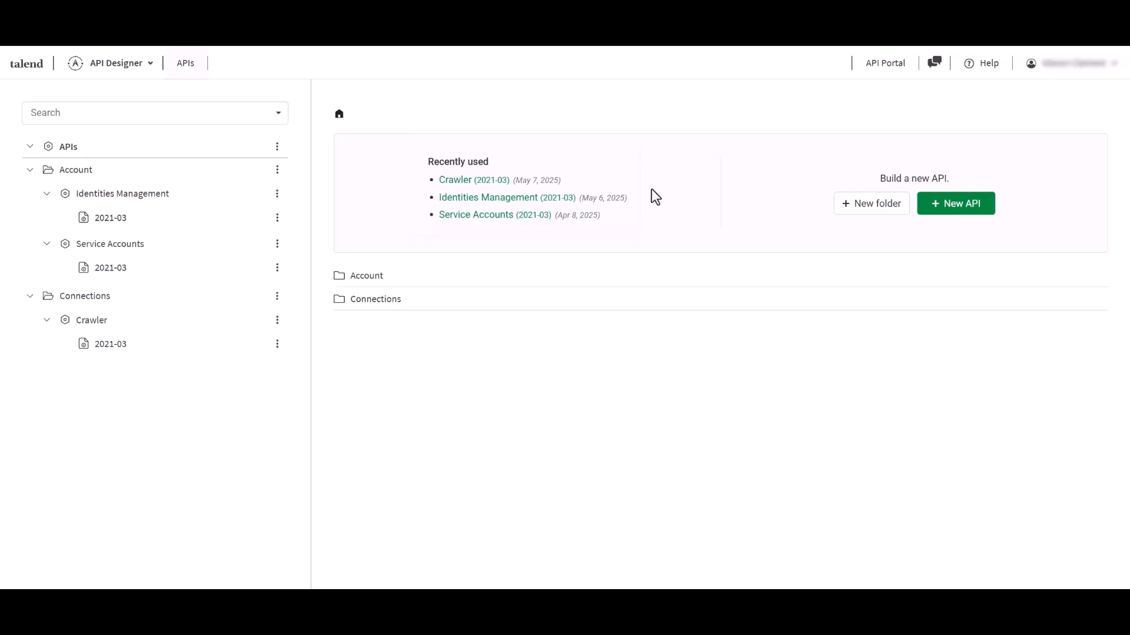
click(863, 211)
text(Monitoring)
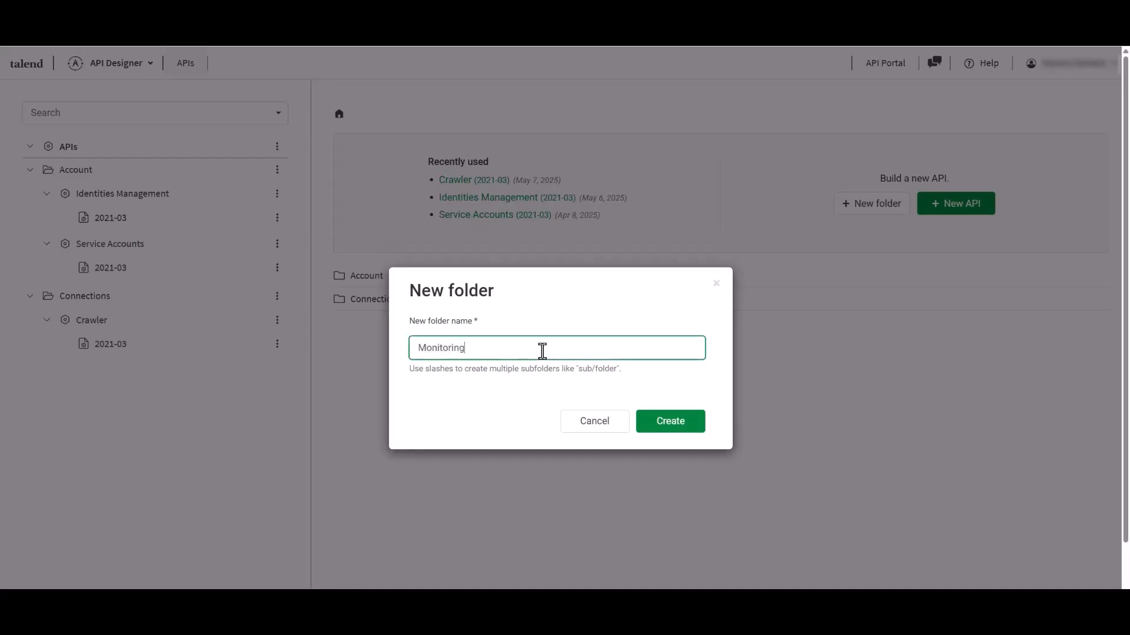
click(658, 426)
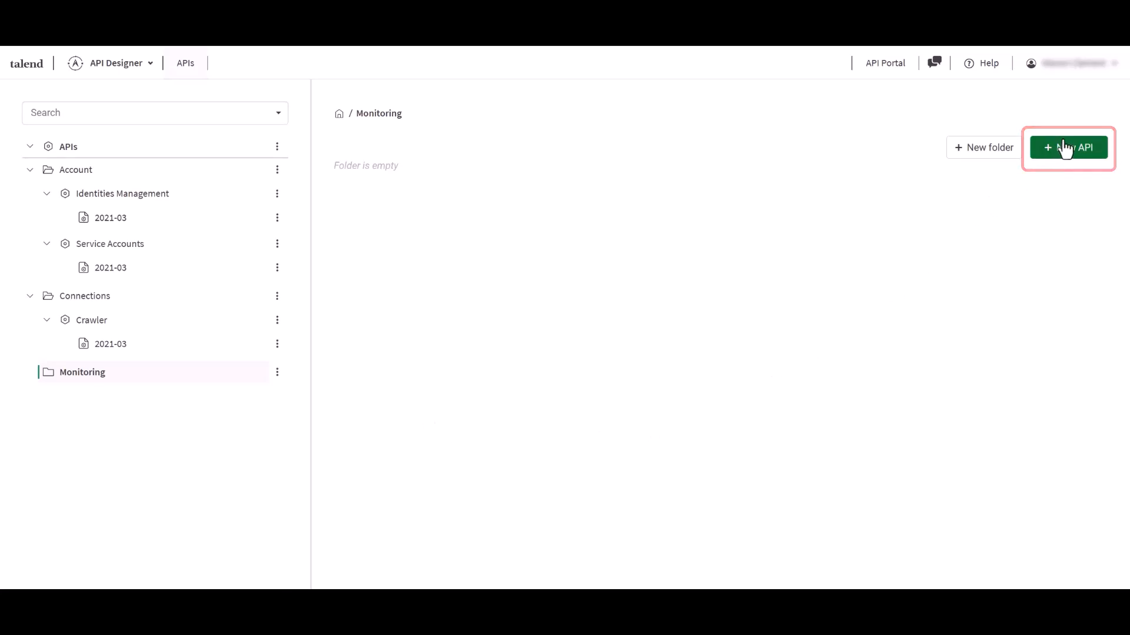
Move the Crawler API from the Connections folder to the Monitoring folder.
click(278, 320)
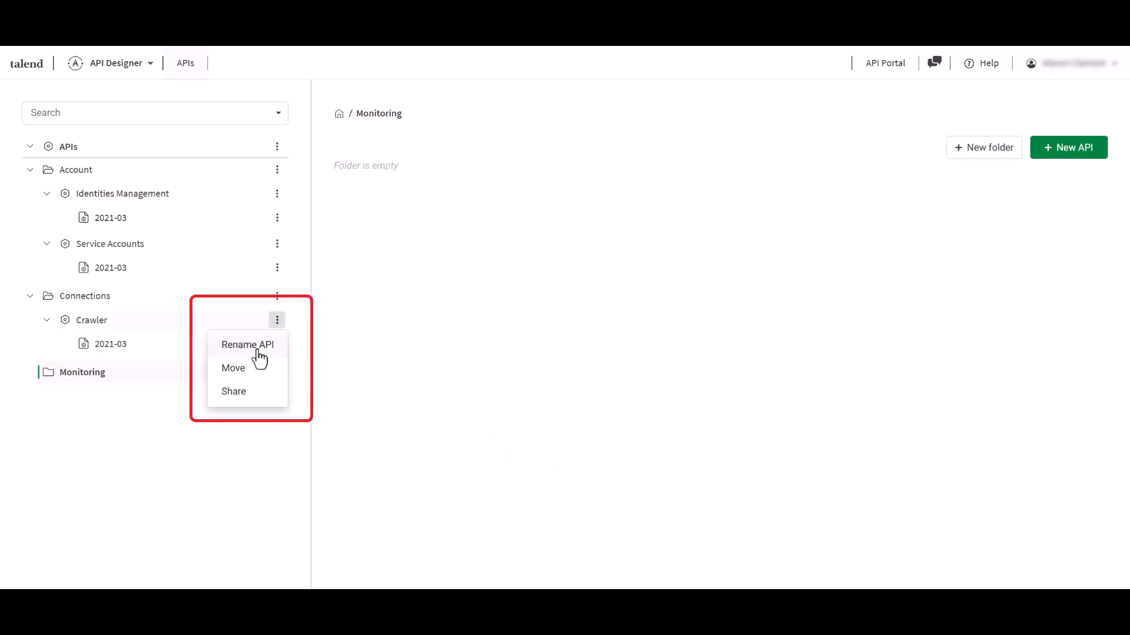
click(238, 369)
click(486, 420)
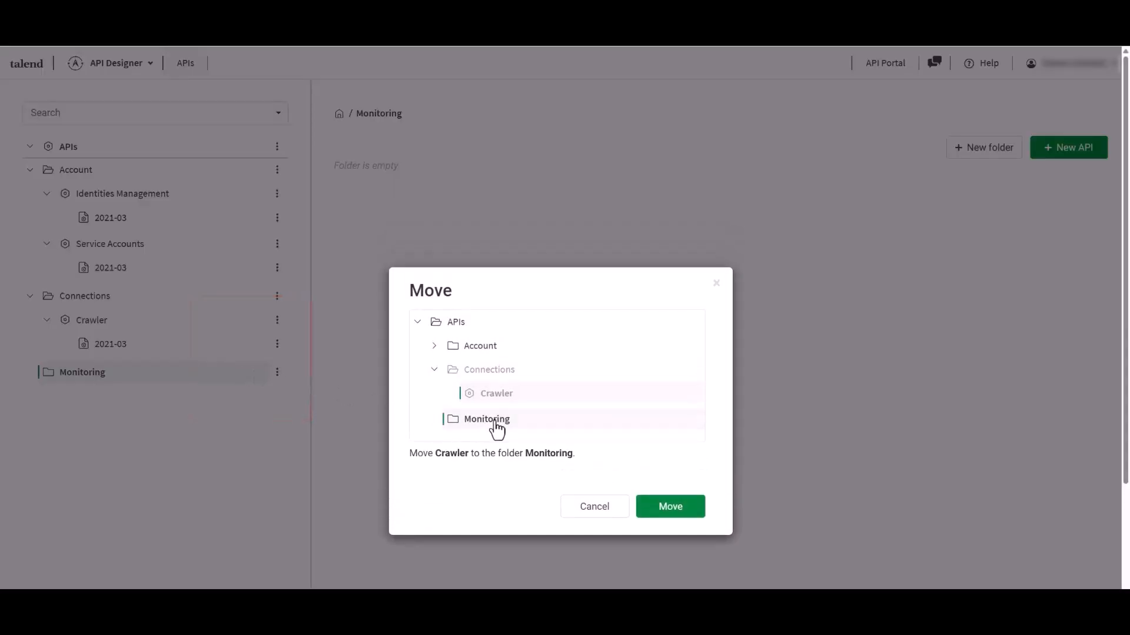
click(663, 511)
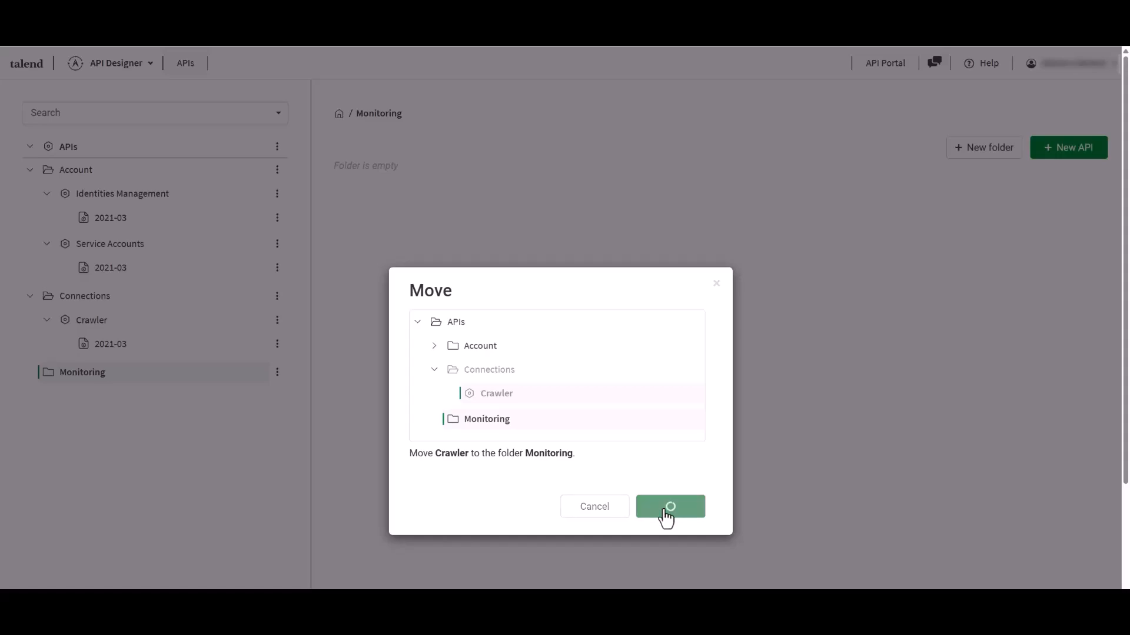
click(30, 321)
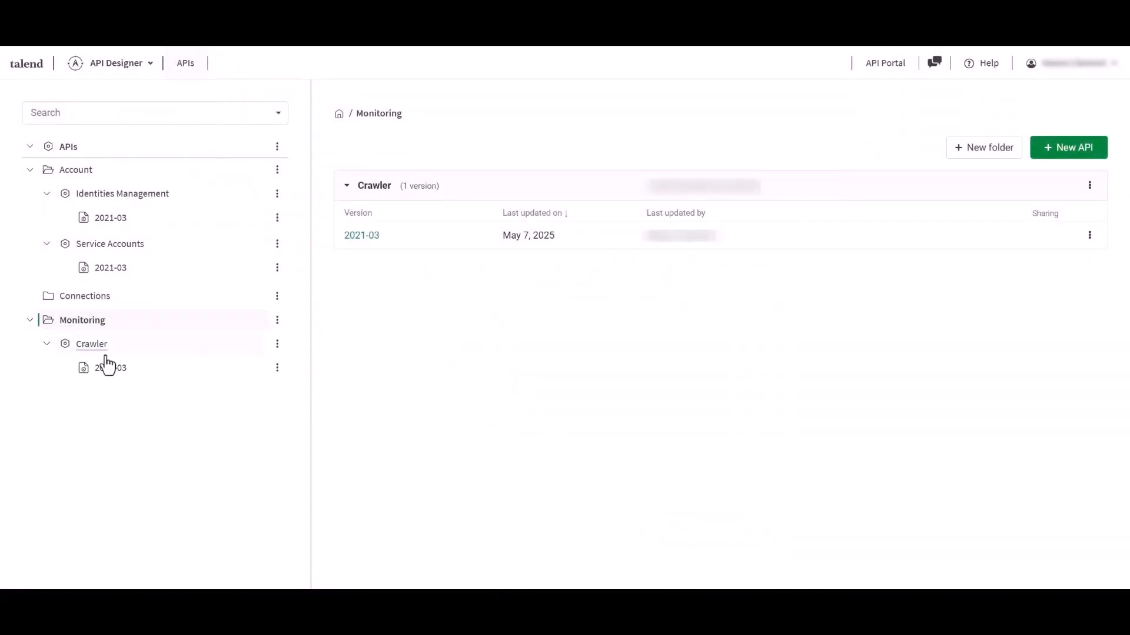
click(277, 321)
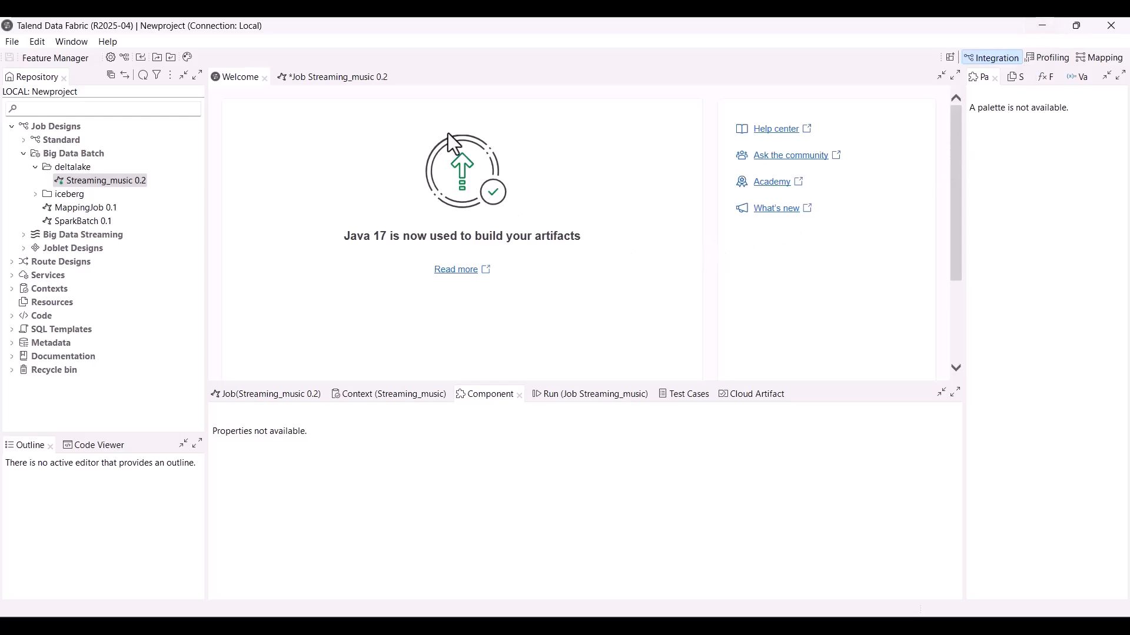
In Talend Data Fabric's Streaming_music job, review the settings of the Spotify dataset, Dataset in delta table and tMap_2 subjob's Source table components.
click(333, 75)
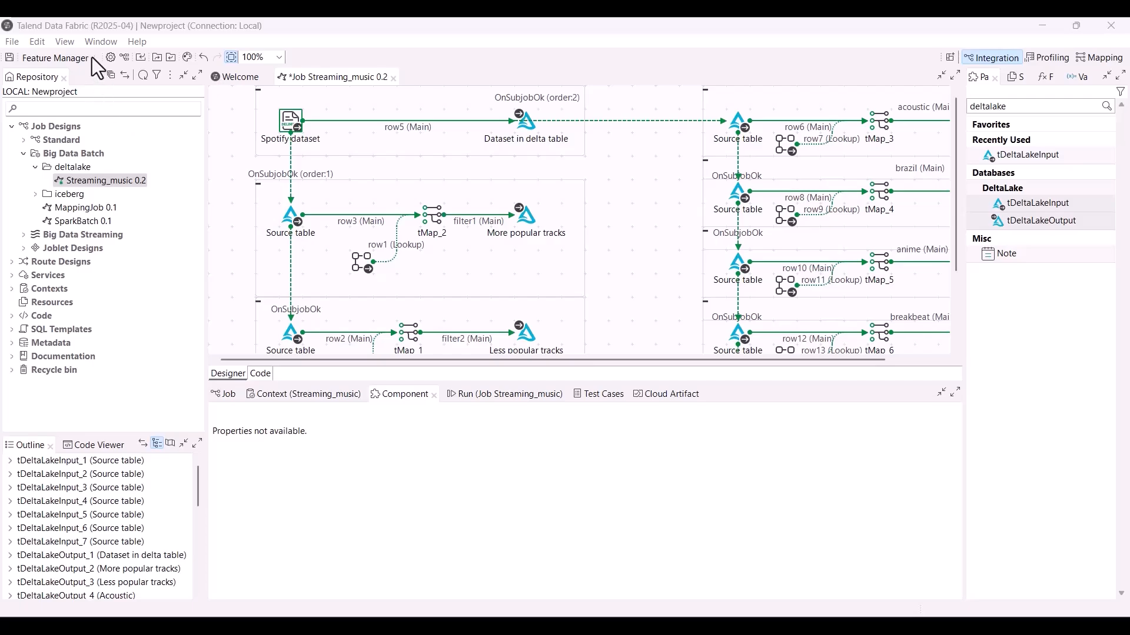
click(294, 124)
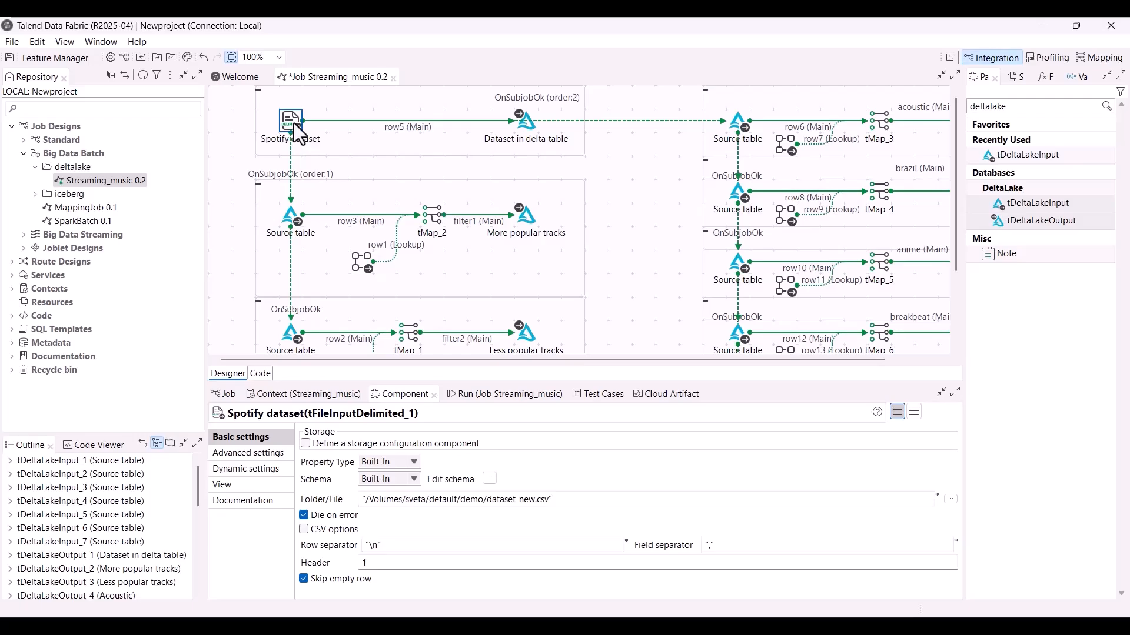
click(528, 122)
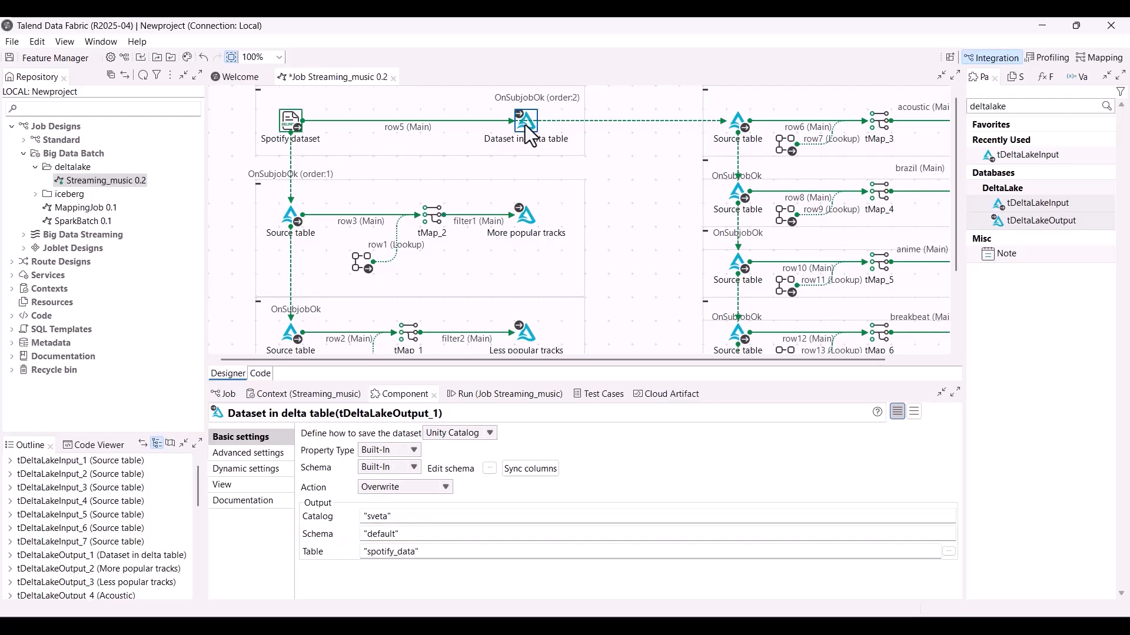
click(290, 222)
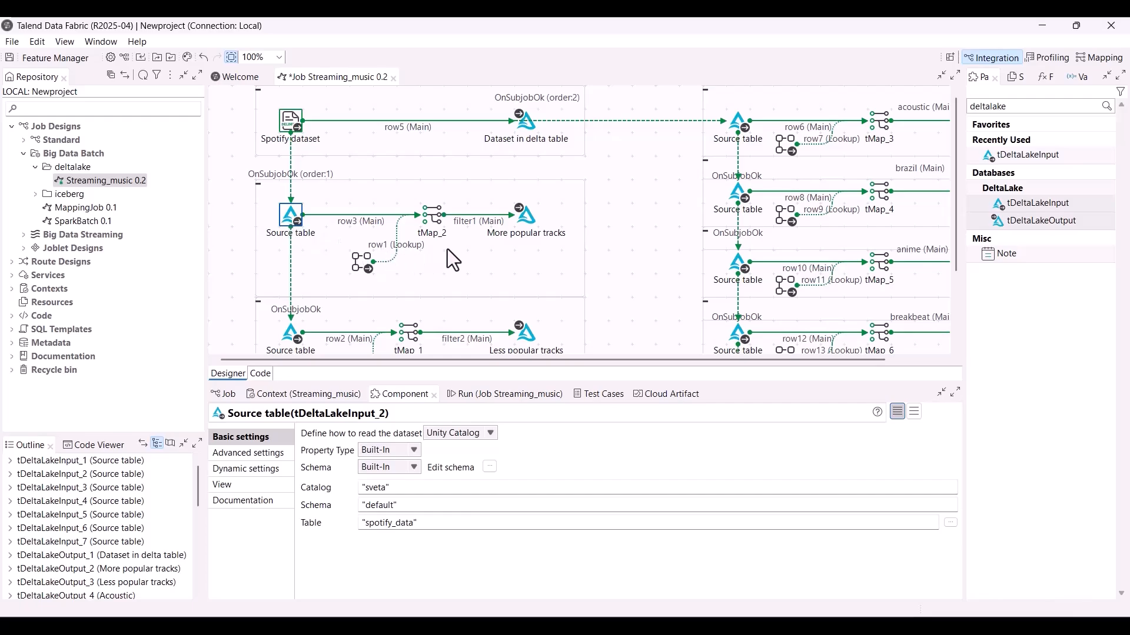
Examine the anime subjob's source table, its fixed flow lookup input and the column mapping in tMap_5.
scroll(674, 228, right, 2)
click(683, 264)
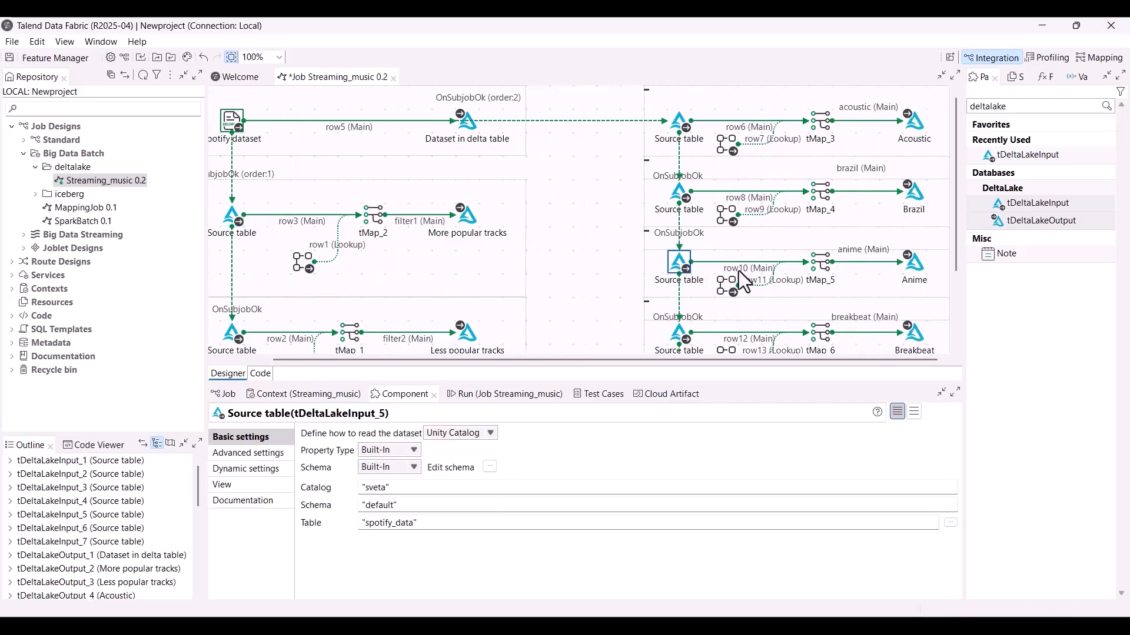
click(729, 284)
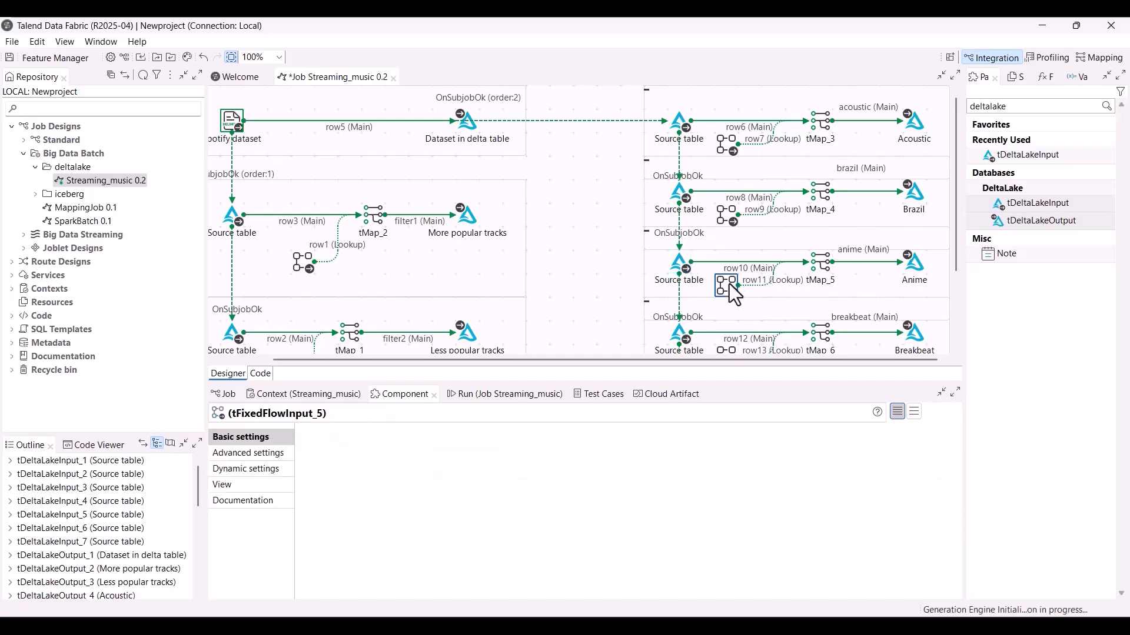
click(824, 267)
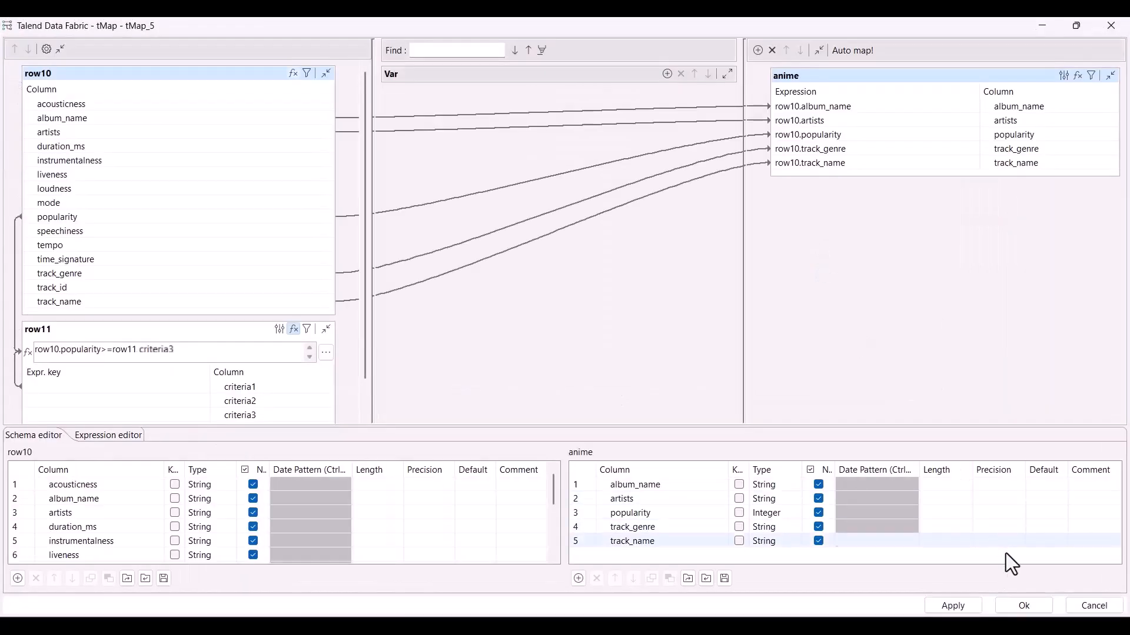
click(1022, 606)
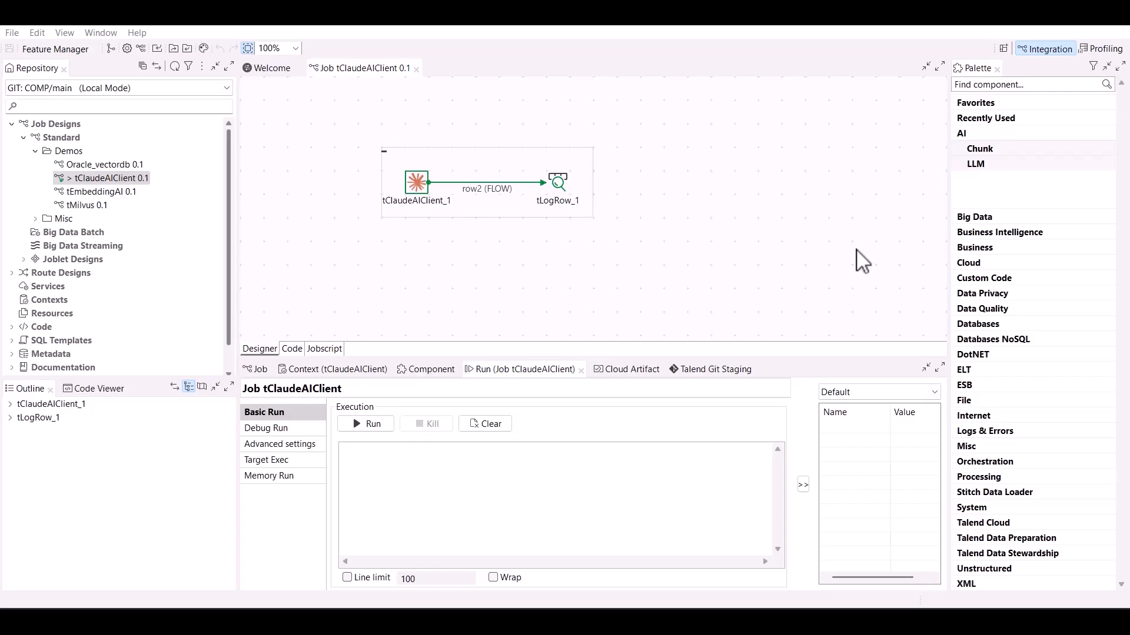
Browse the LLM components down to ClaudeAI, and view the Mobile Statistics Report PDF in Chrome.
click(981, 165)
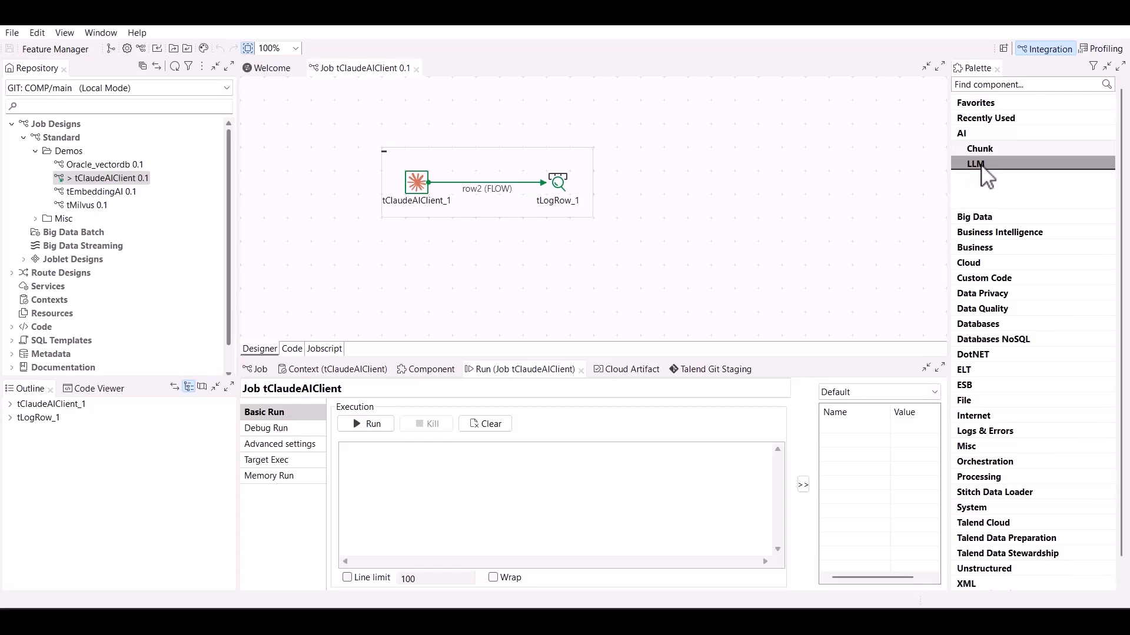
click(992, 182)
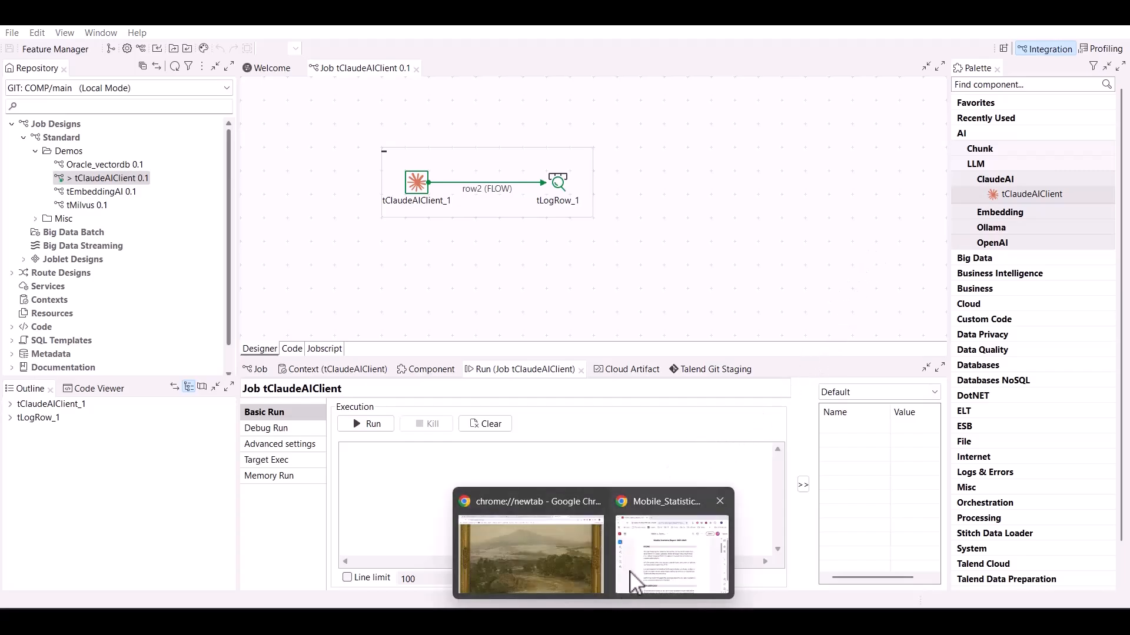
click(630, 574)
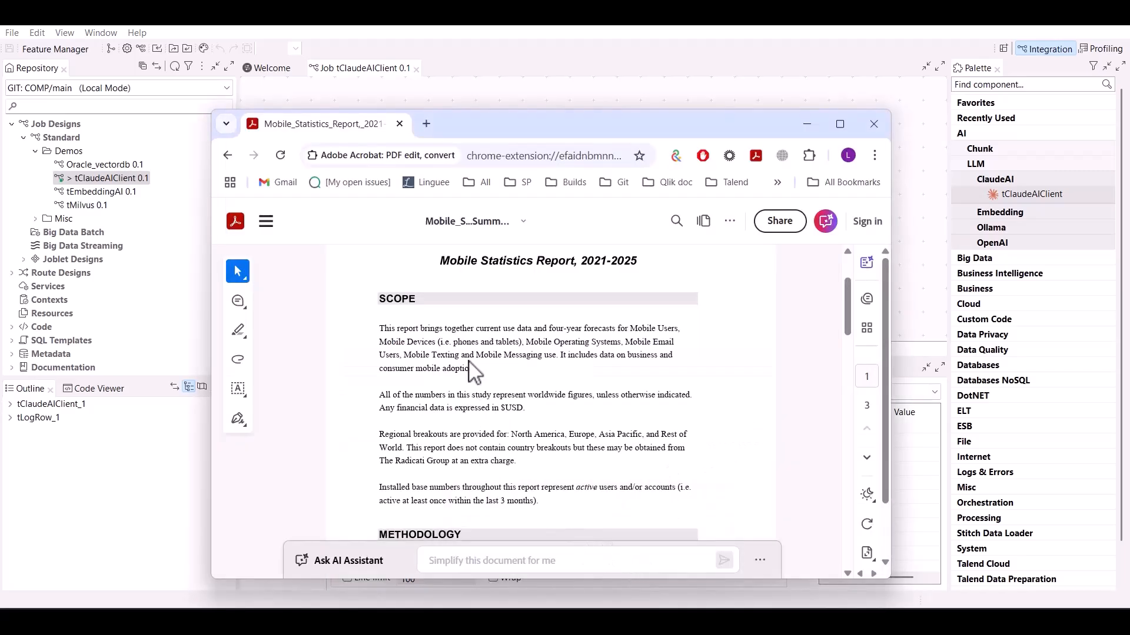
click(924, 197)
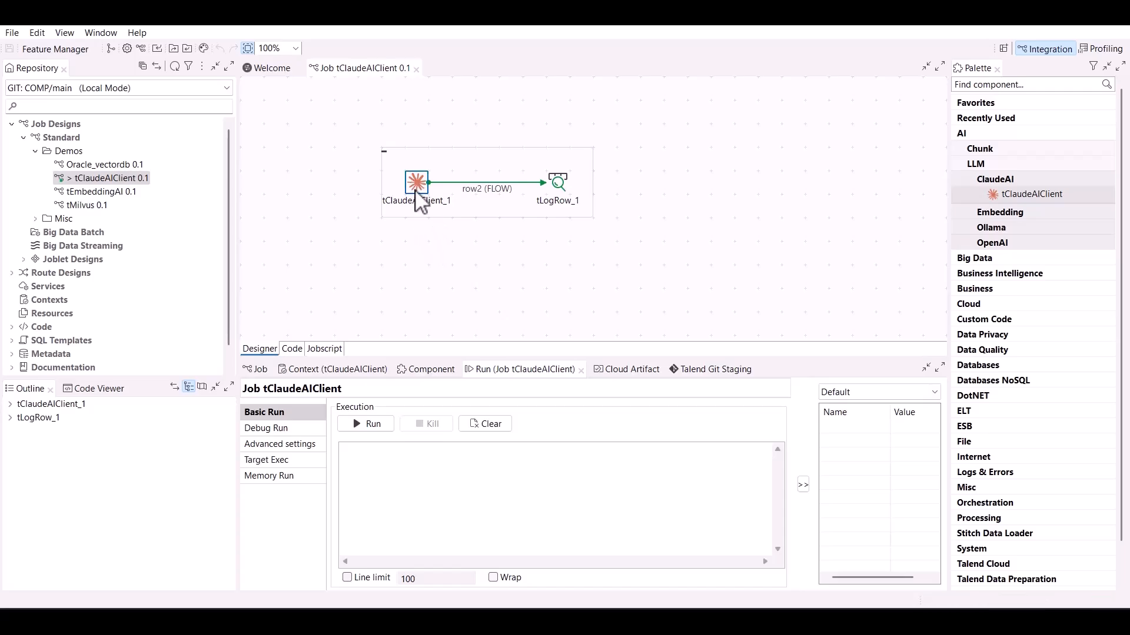
Set the model of the tClaudeAIClient_1 component to claude-3-7-sonnet-20250219 from the retrieved model list.
click(424, 370)
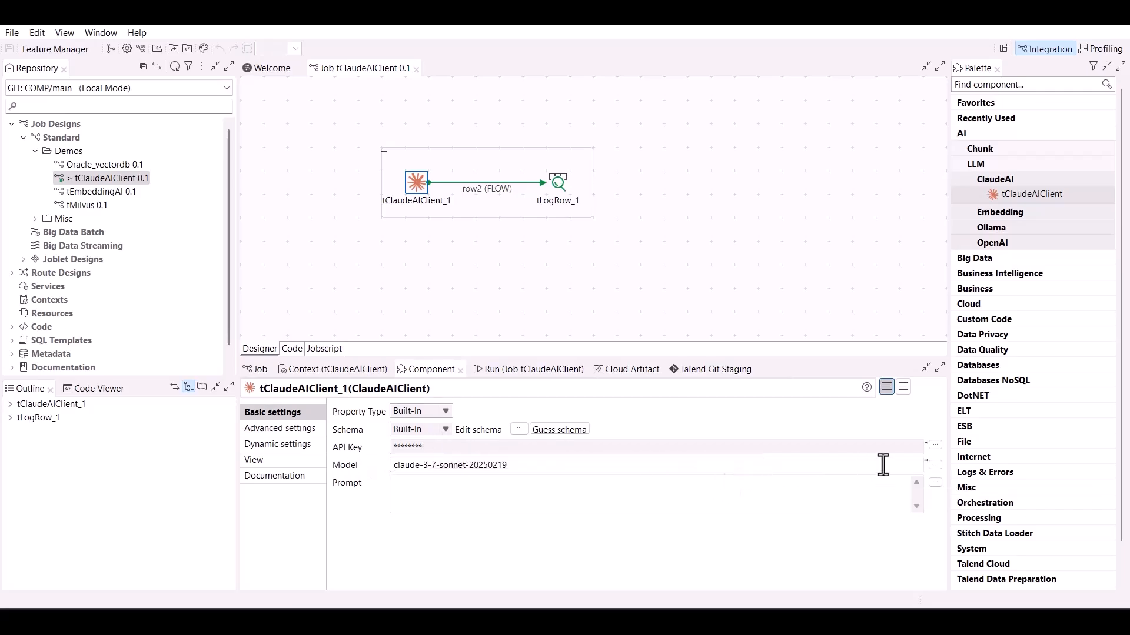
click(936, 465)
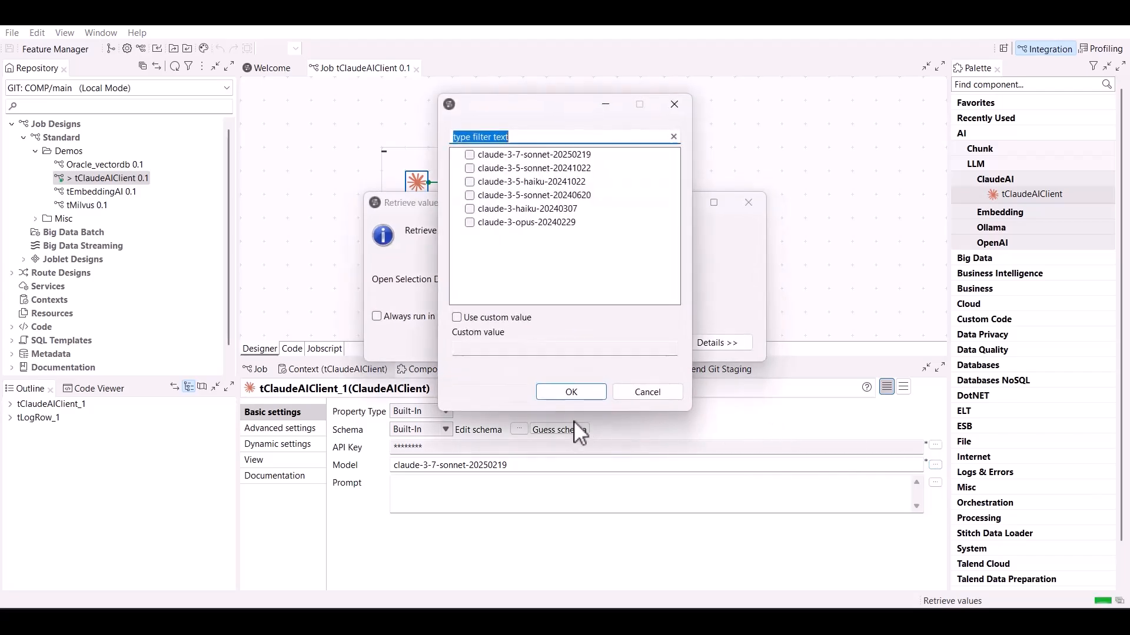
click(469, 154)
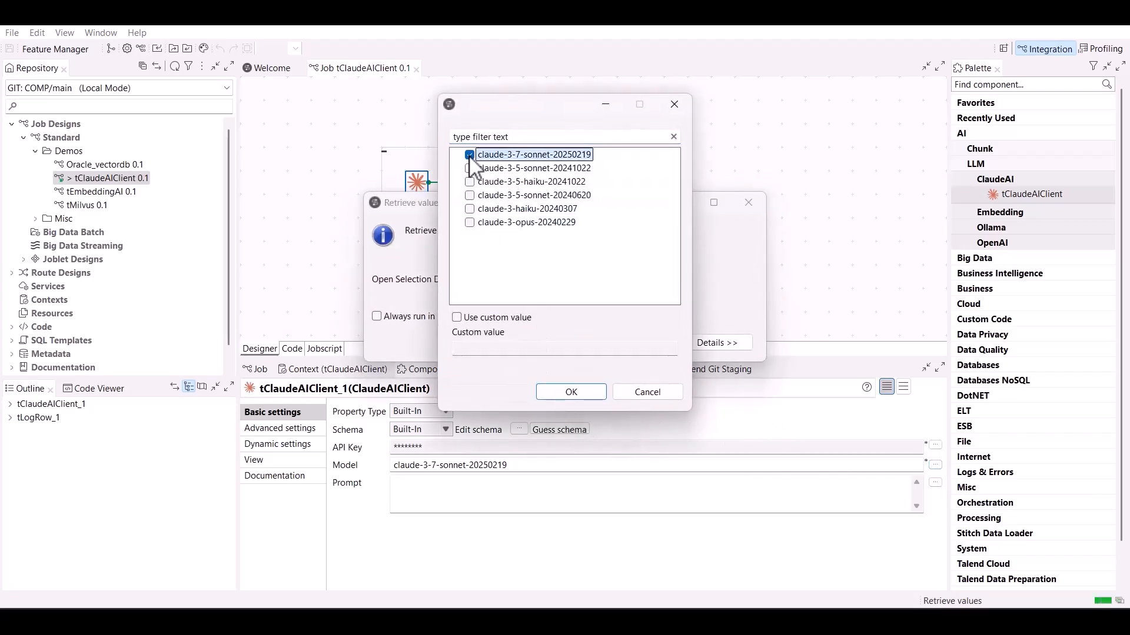
click(560, 393)
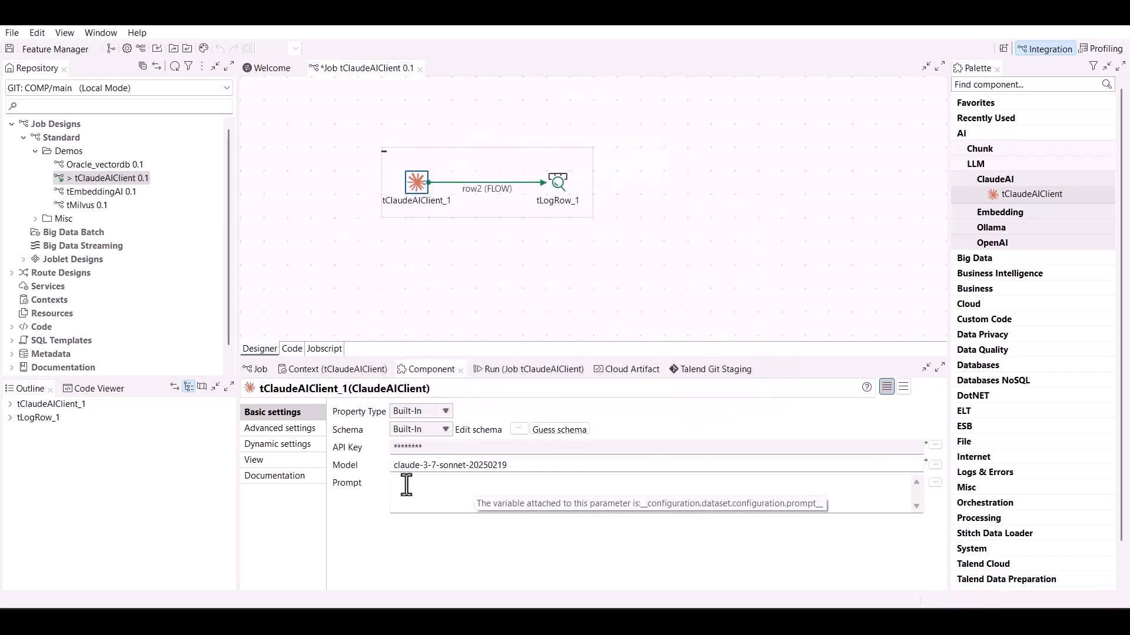
Review the advanced settings of tClaudeAIClient_1, reading the raw JSON request body through to the document URL and question text.
click(286, 429)
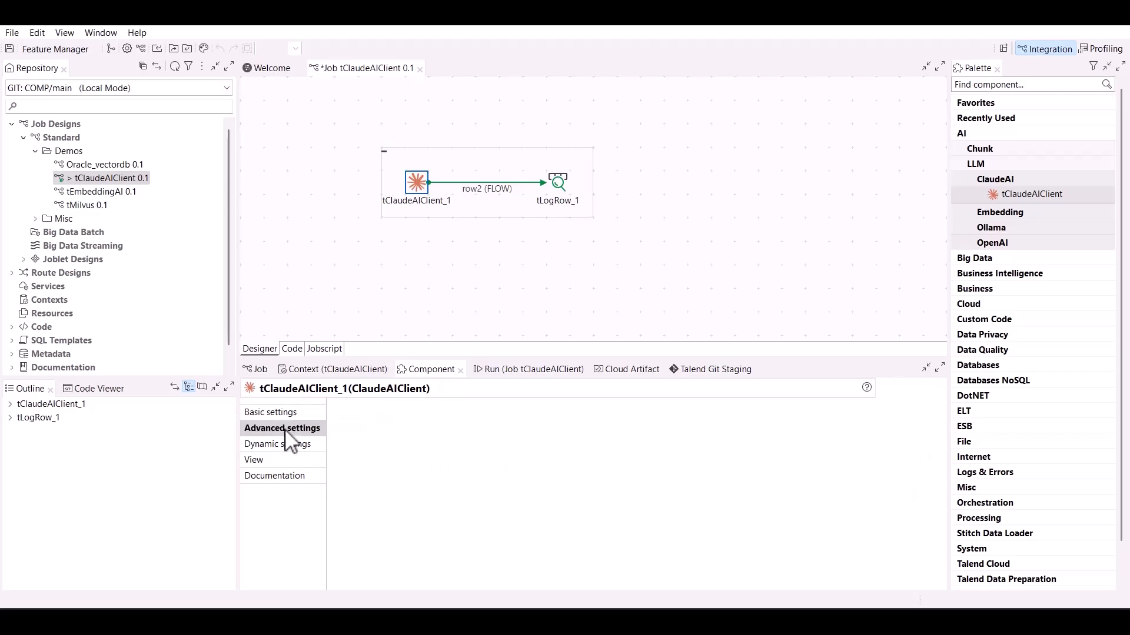
scroll(493, 503, down, 1)
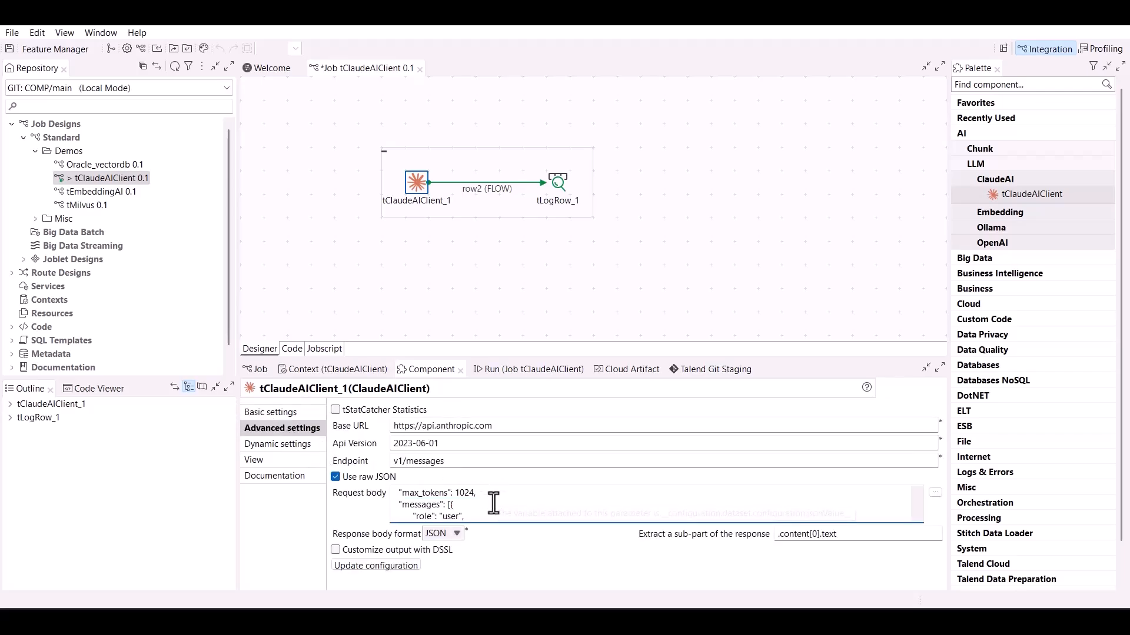
scroll(493, 503, down, 6)
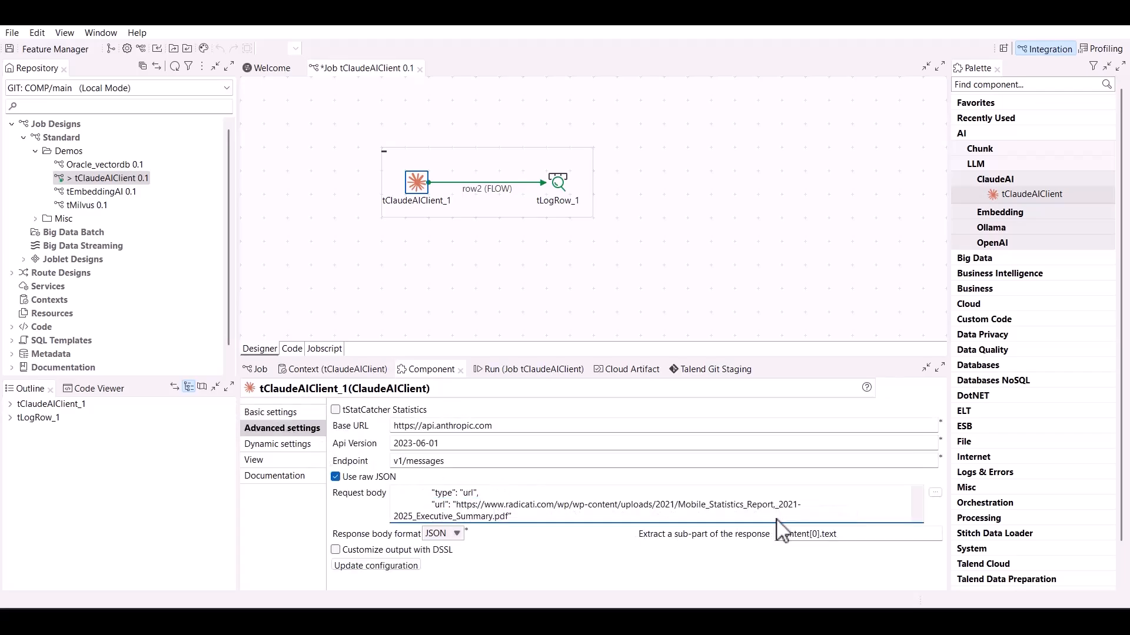
scroll(555, 505, down, 1)
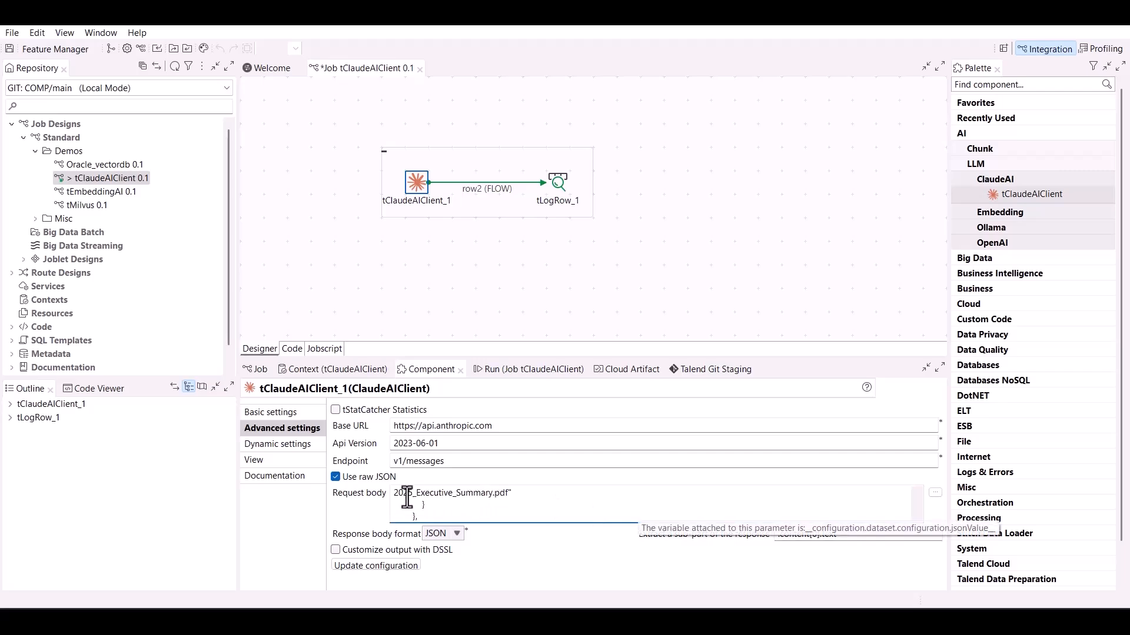
scroll(459, 504, down, 2)
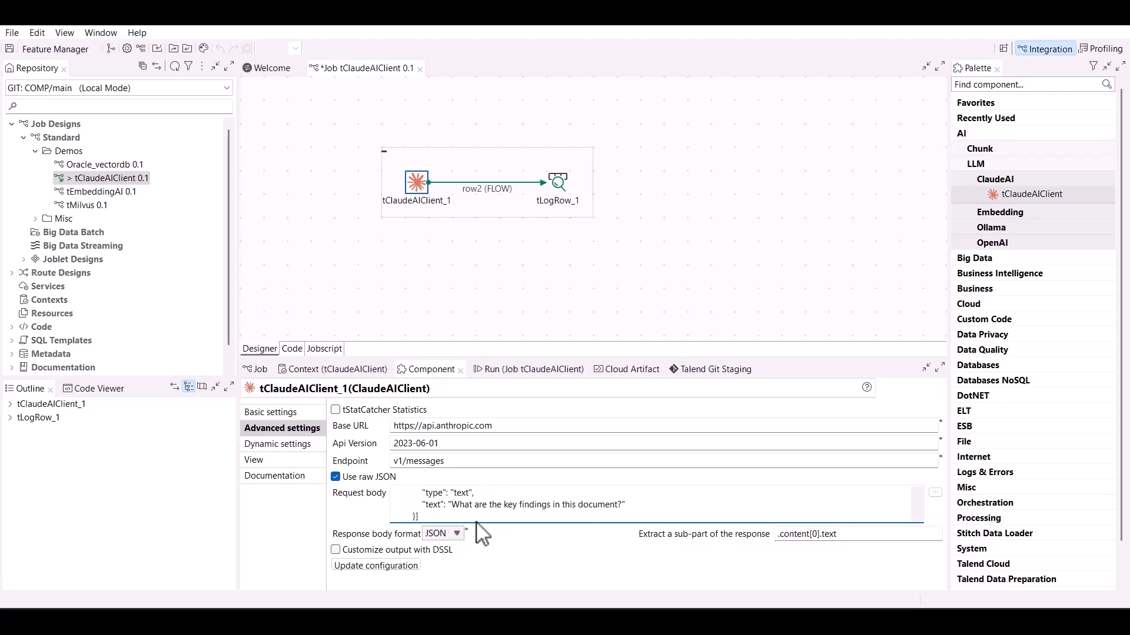
drag(451, 505, 622, 505)
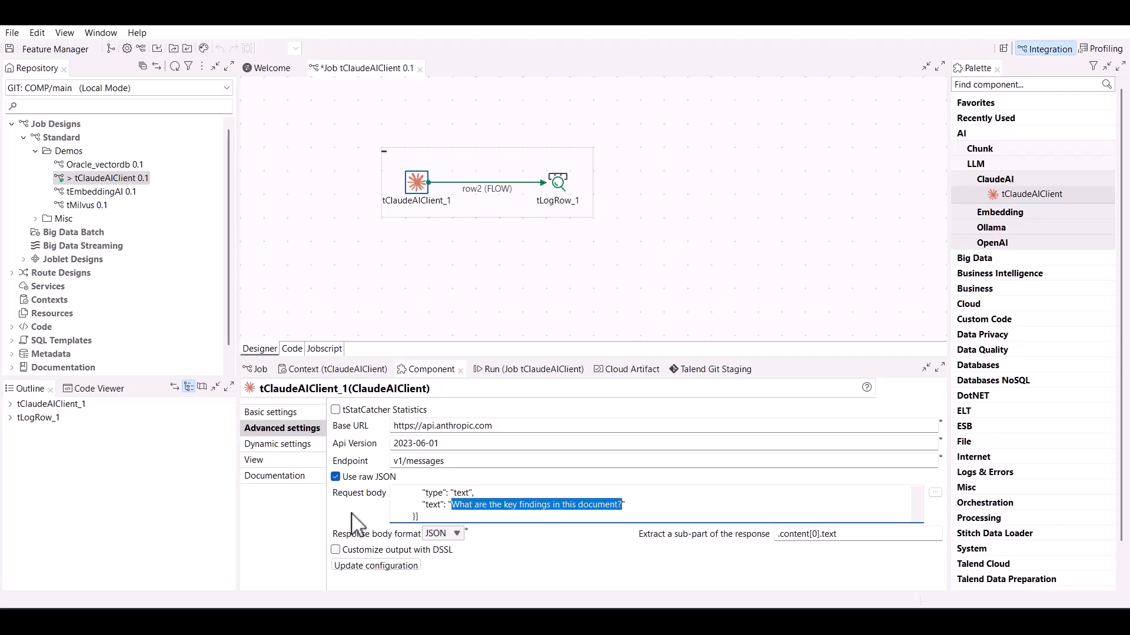
Run the tClaudeAIClient job.
click(557, 185)
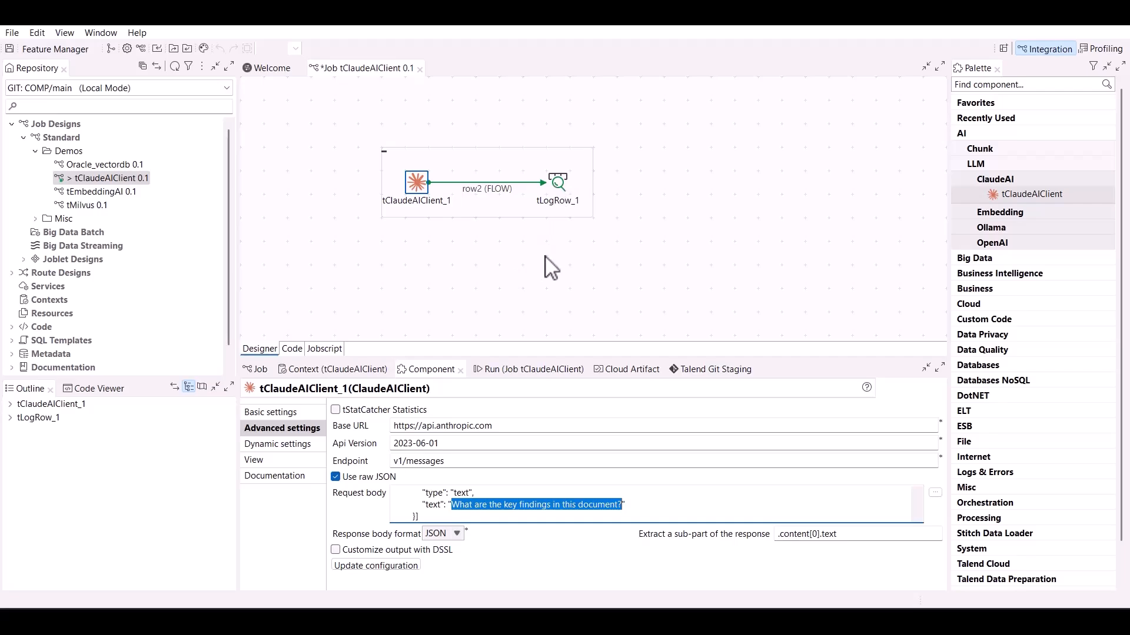
click(509, 270)
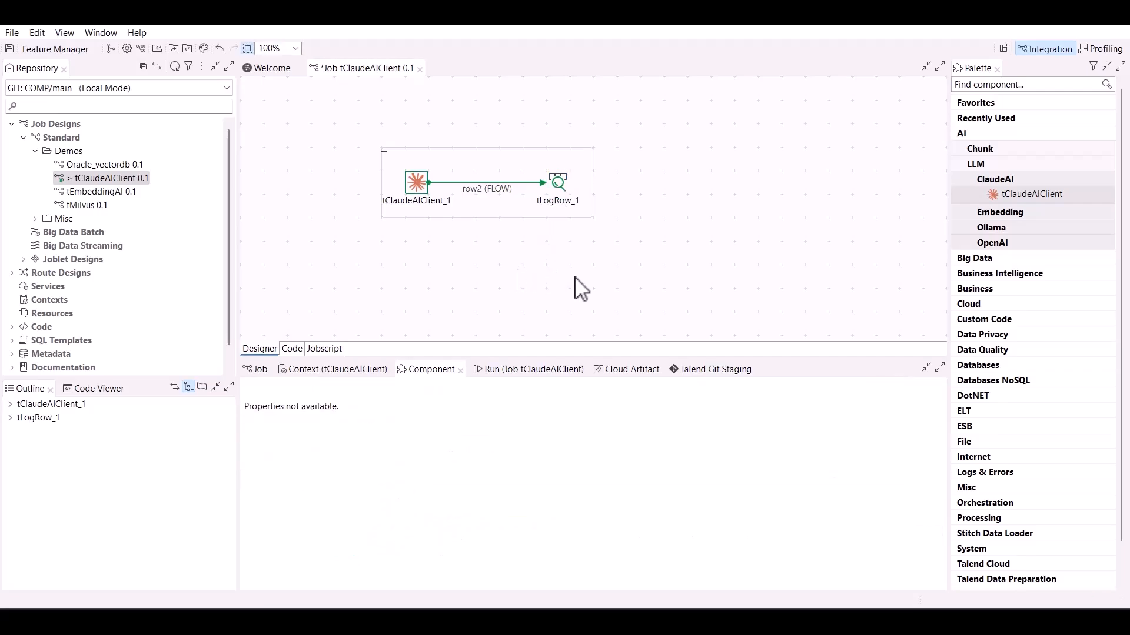
key(F6)
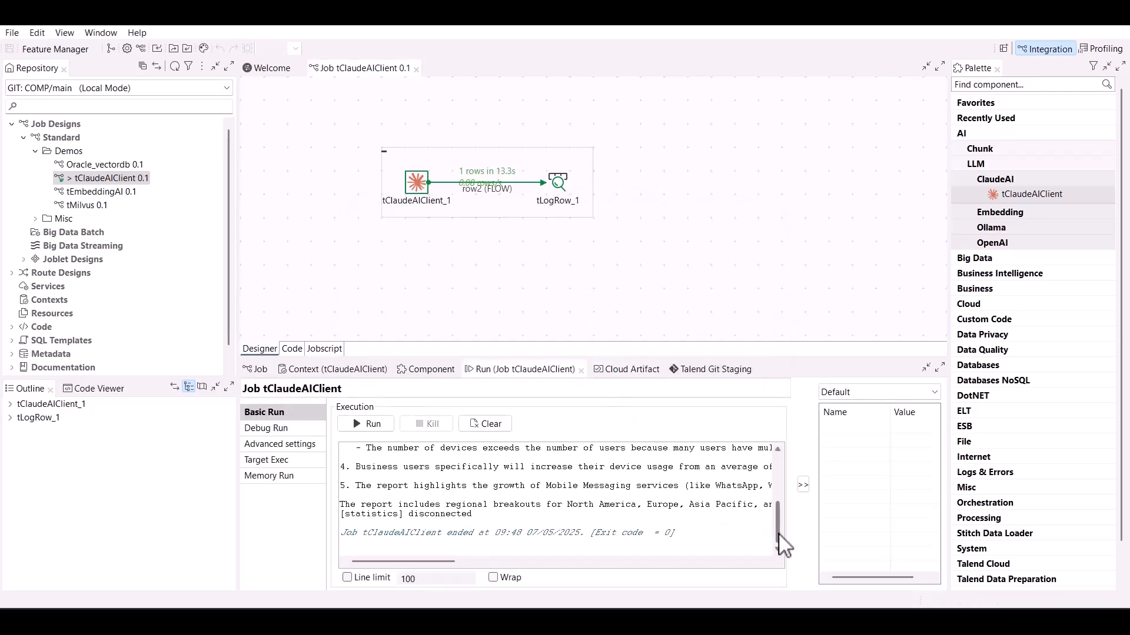
Read through Claude's answer about the PDF report in the job's execution output.
scroll(782, 532, up, 2)
mouse_move(780, 521)
mouse_down()
mouse_move(785, 485)
mouse_move(785, 513)
mouse_up()
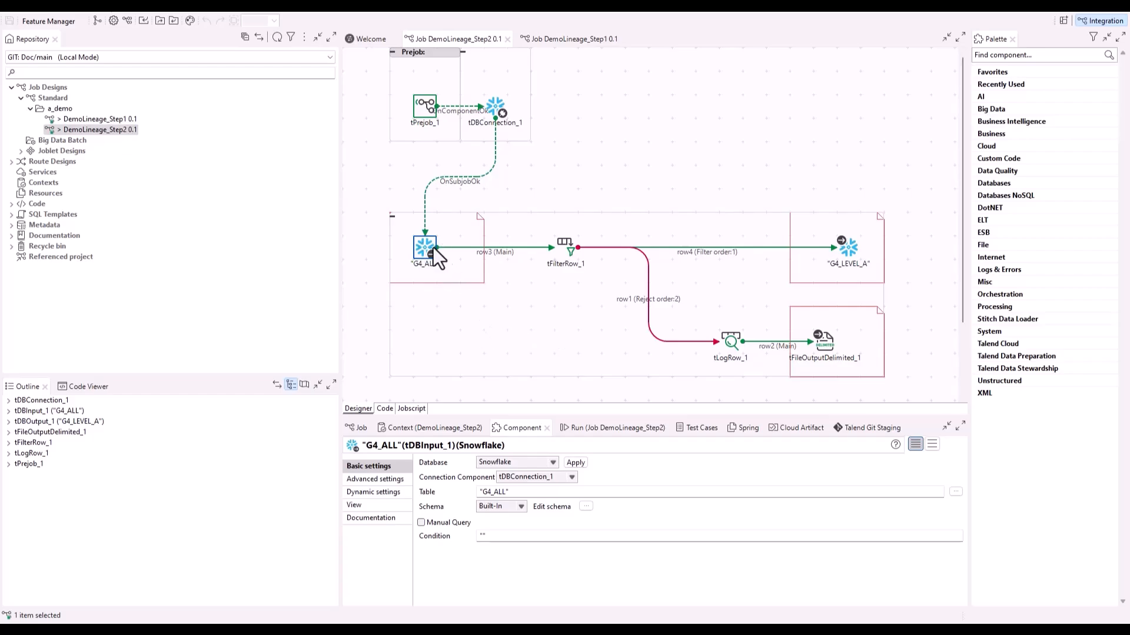
Review the basic settings of the G4_ALL, tFilterRow_1, G4_LEVEL_A and tFileOutputDelimited_1 components in the DemoLineage_Step2 job.
click(510, 322)
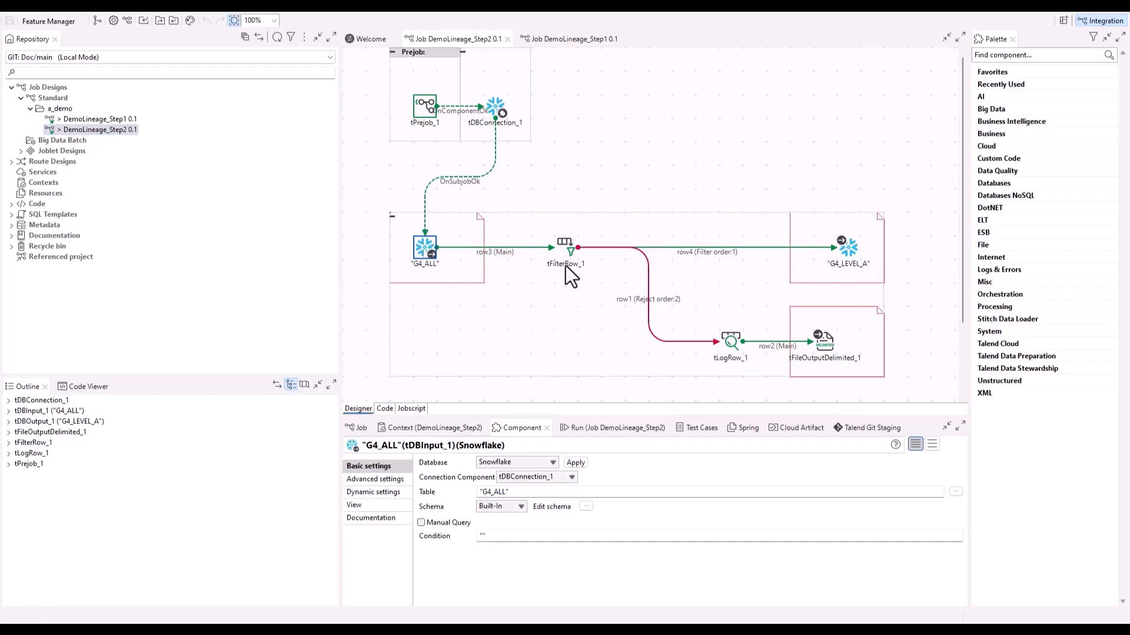
click(569, 243)
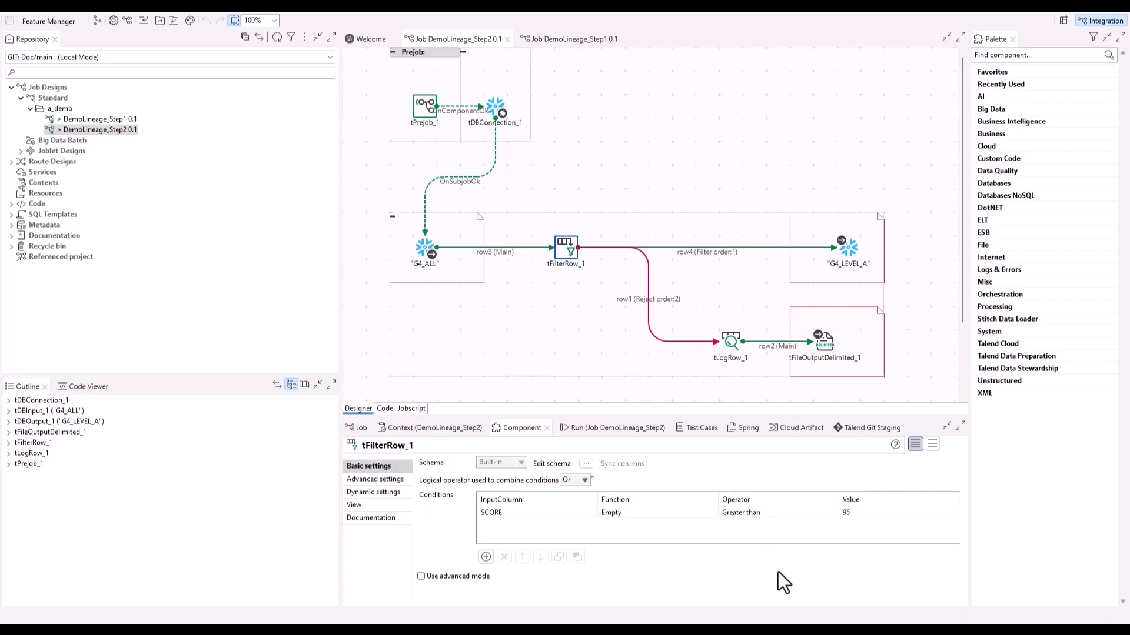
click(849, 251)
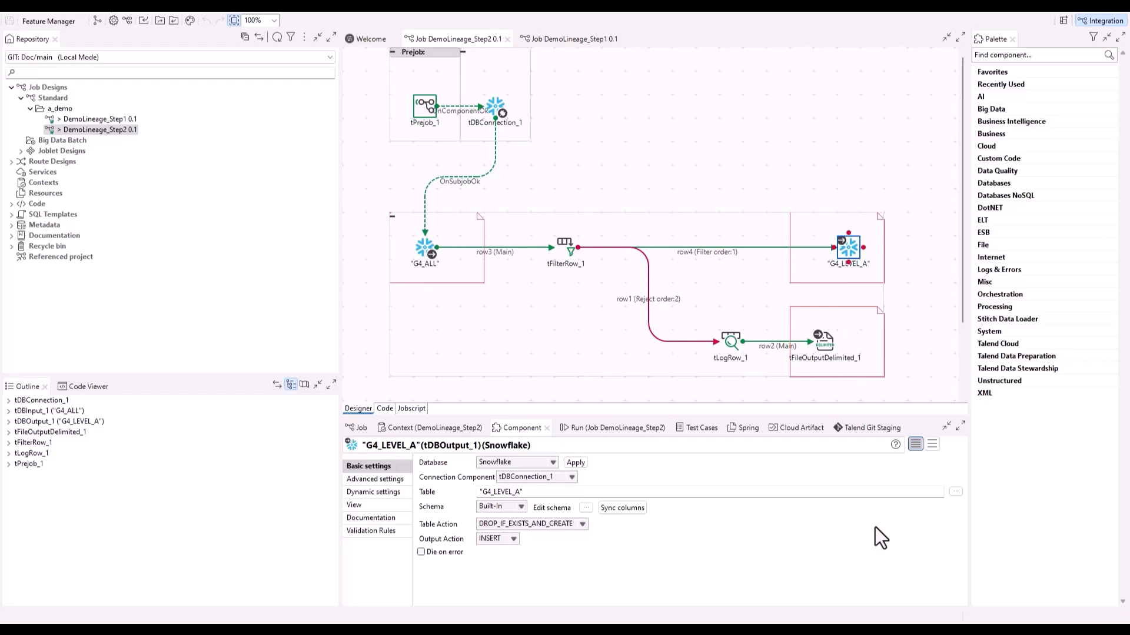
click(827, 341)
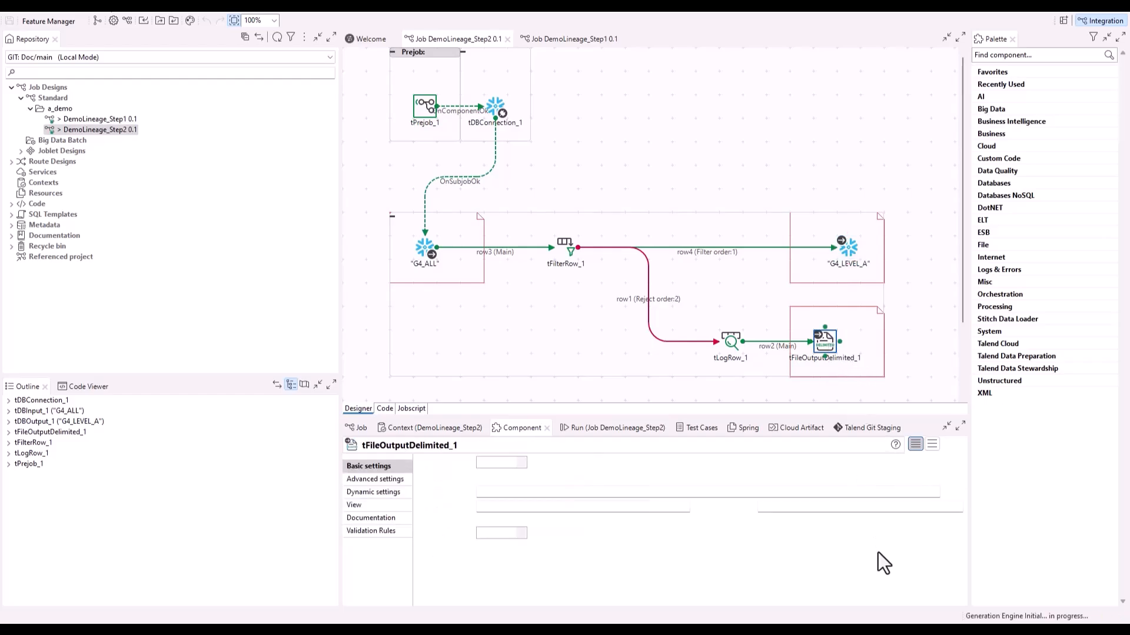
Publish the DemoLineage_Step2 job to the cloud as version 0.1.1 in the personal workspace of the default environment.
right_click(124, 130)
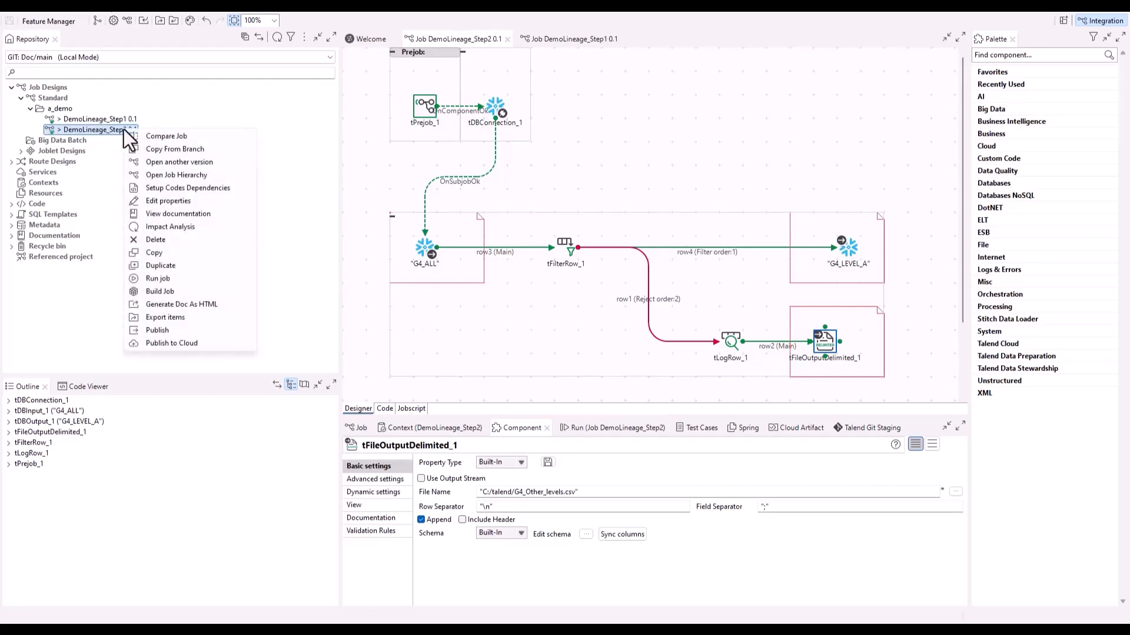
click(197, 344)
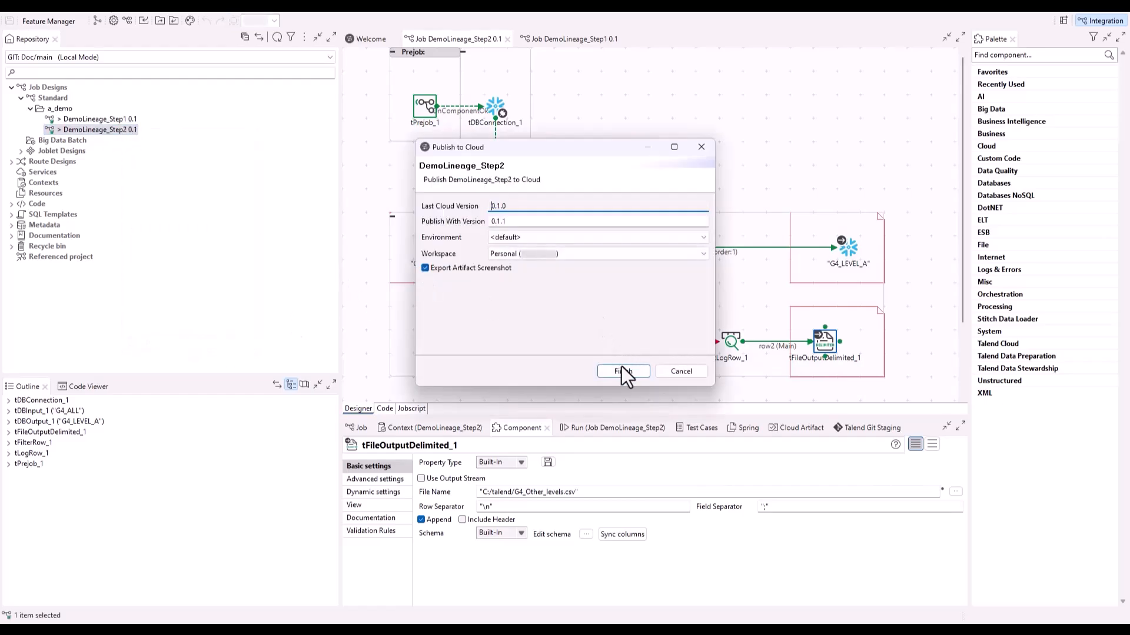
click(623, 371)
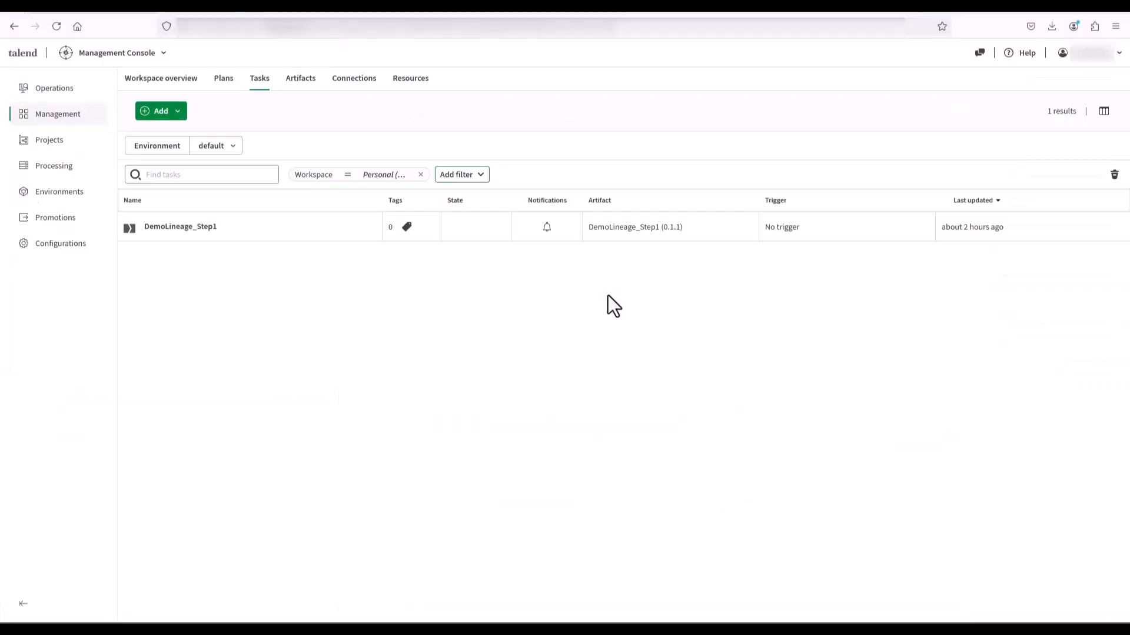
Add a new job task for the DemoLineage_Step2 artifact, keeping the latest available artifact version, and proceed to its processing settings.
click(162, 113)
click(156, 135)
click(200, 184)
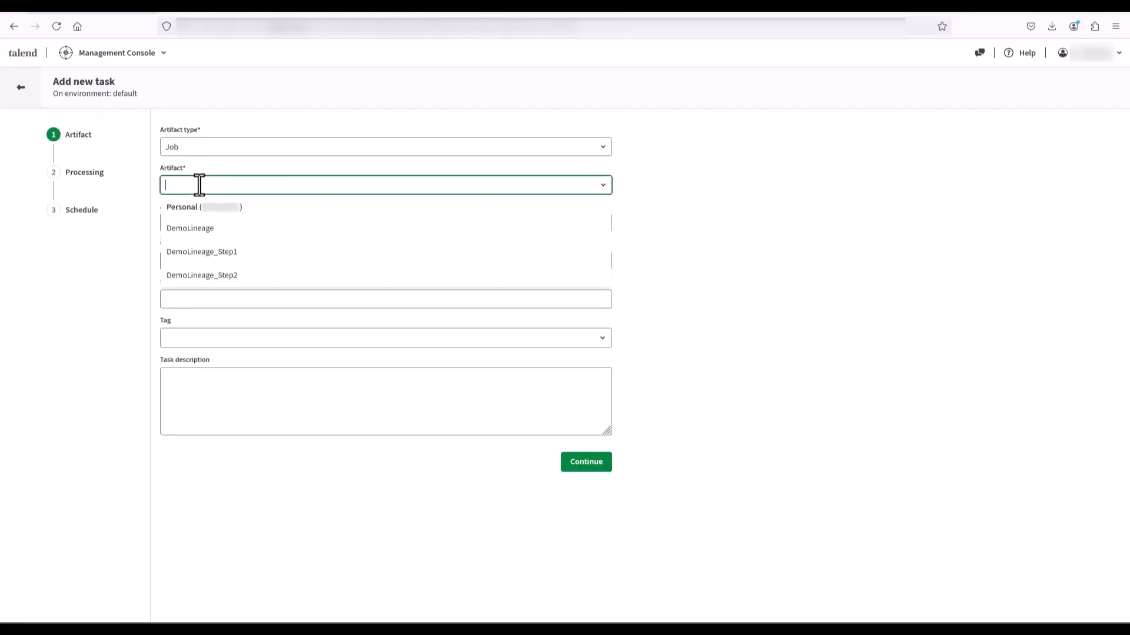
click(239, 275)
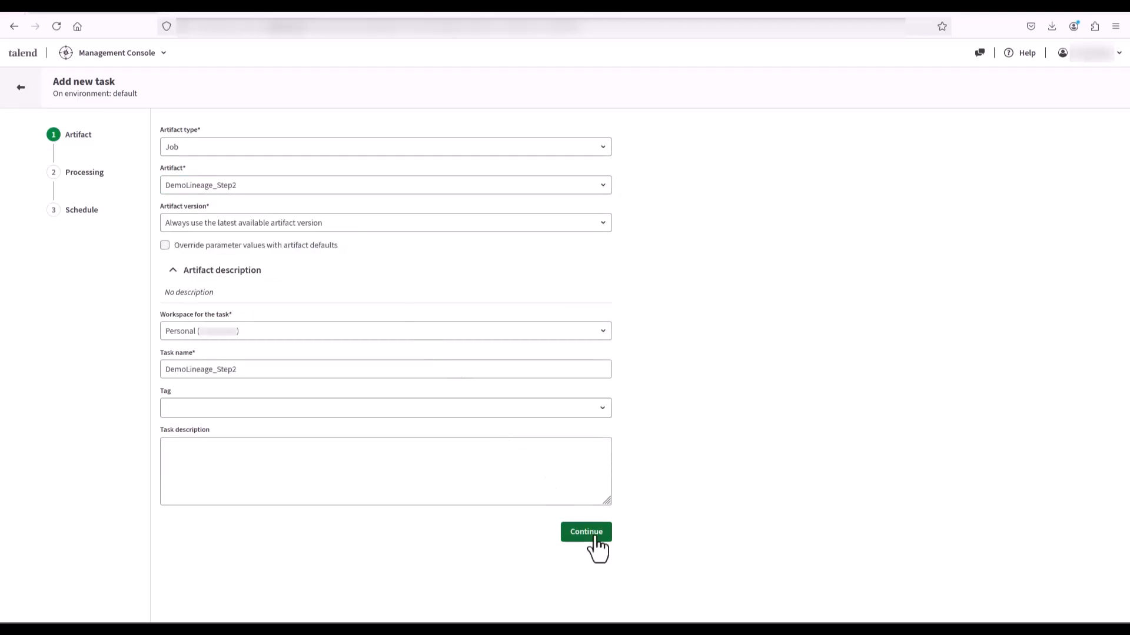
click(595, 535)
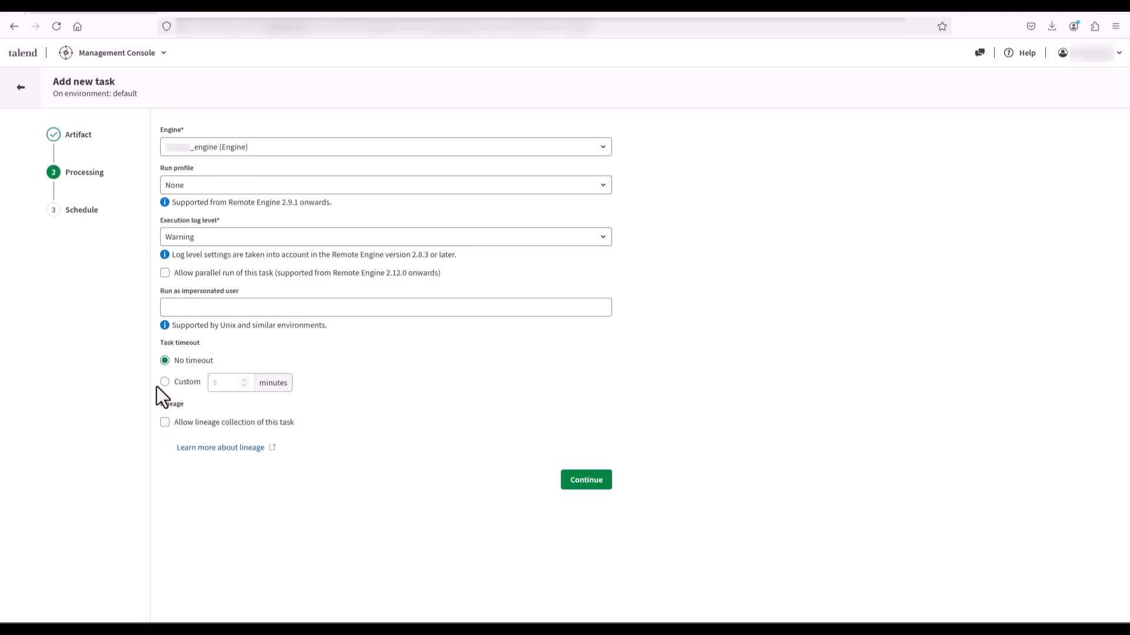
Allow lineage collection for the DemoLineage_Step2 task, finish creating it without a trigger, and run it immediately.
click(165, 422)
click(585, 482)
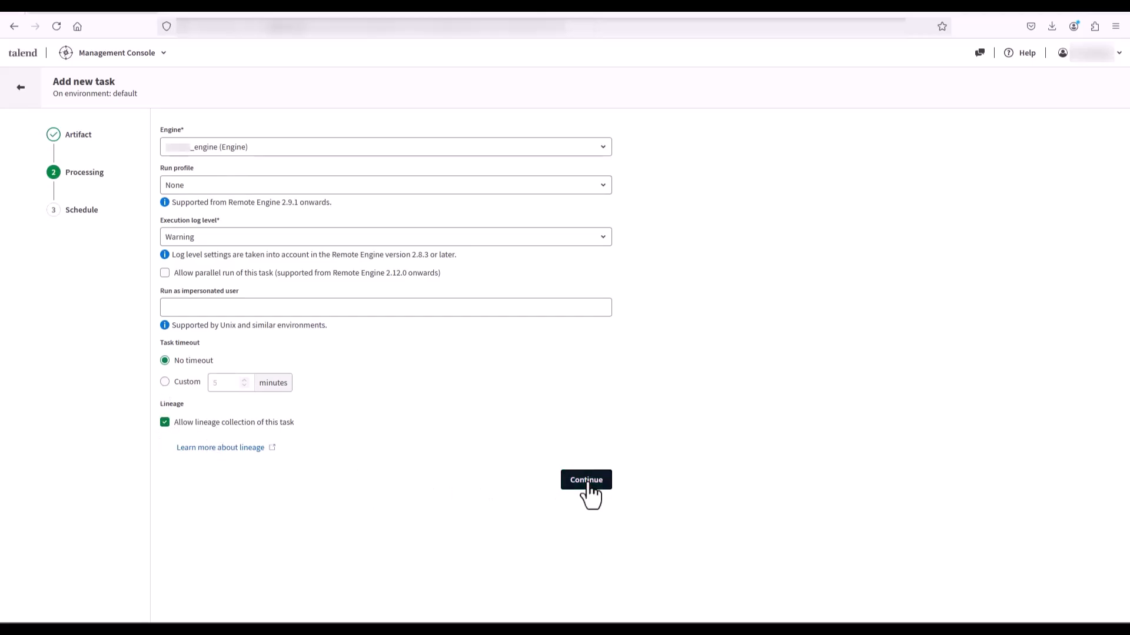
click(570, 290)
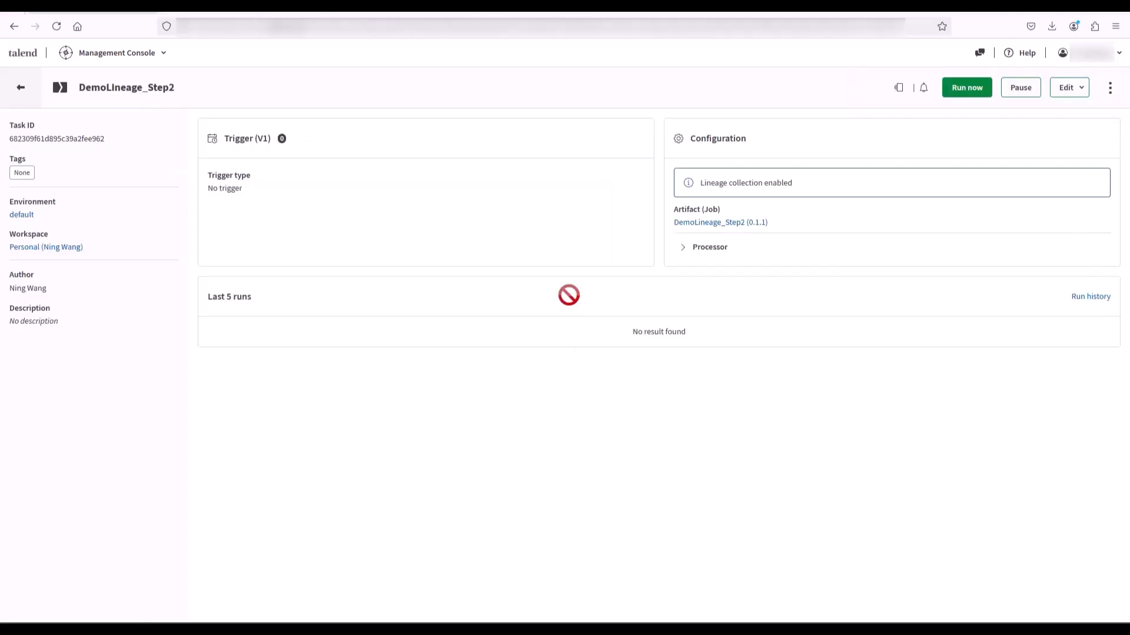
click(974, 90)
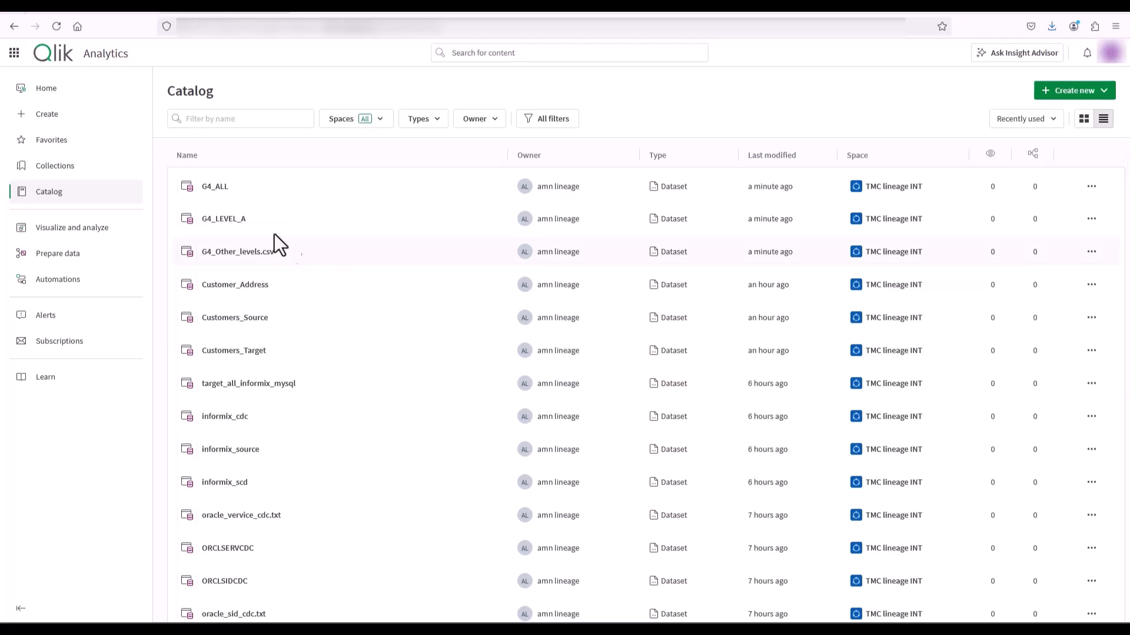
Open the lineage graph of the G4_LEVEL_A dataset from the Qlik catalog and expand the dataset's fields.
click(290, 213)
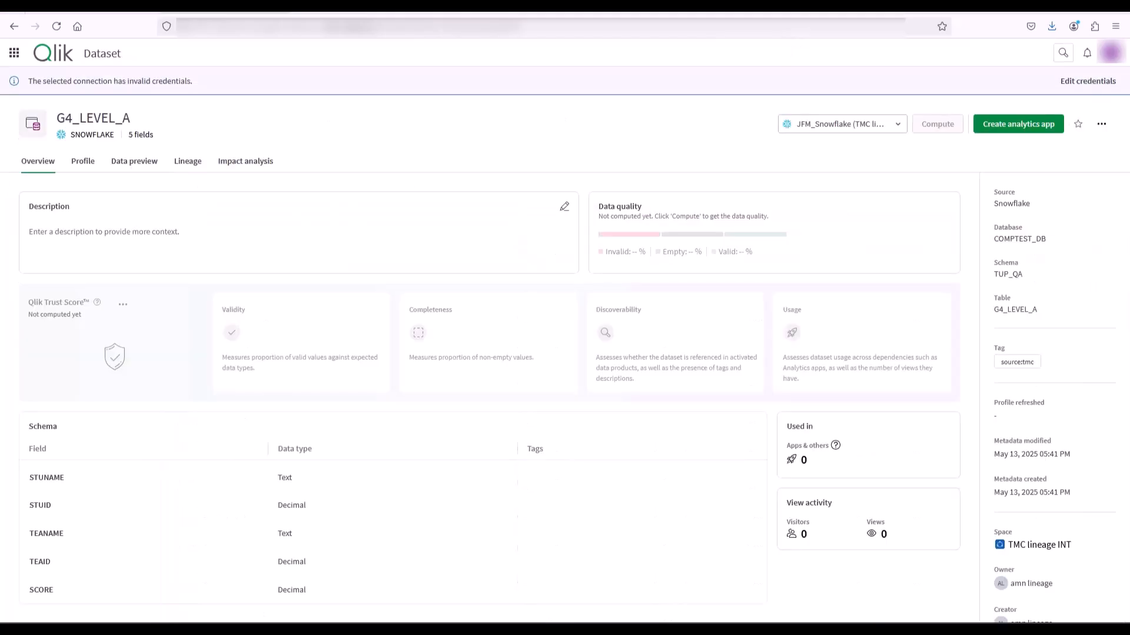
click(188, 167)
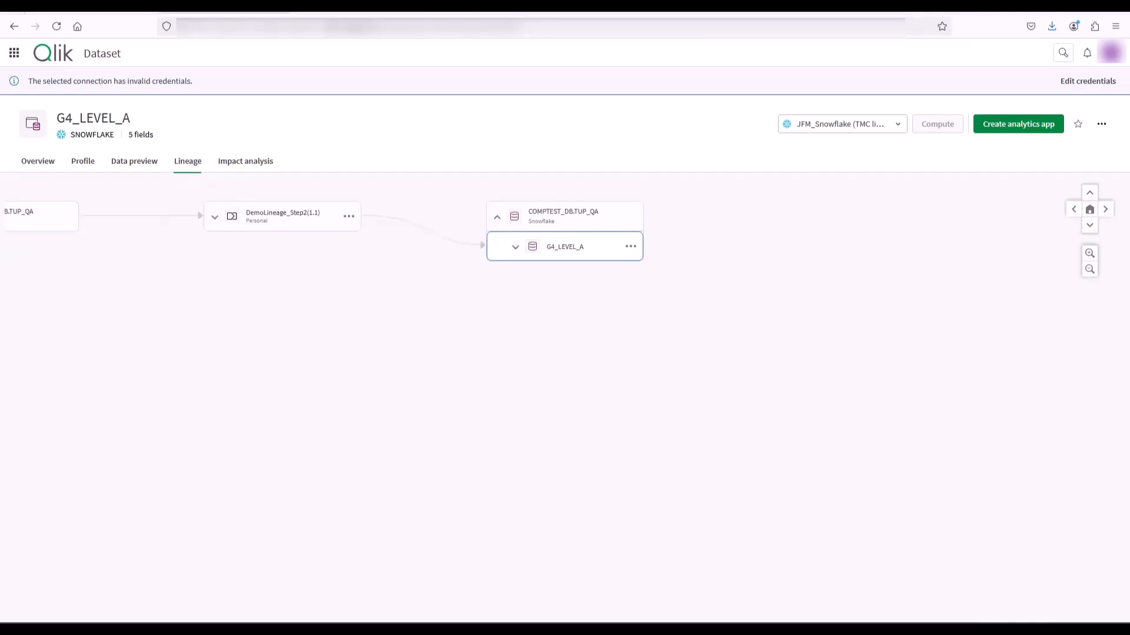
click(516, 248)
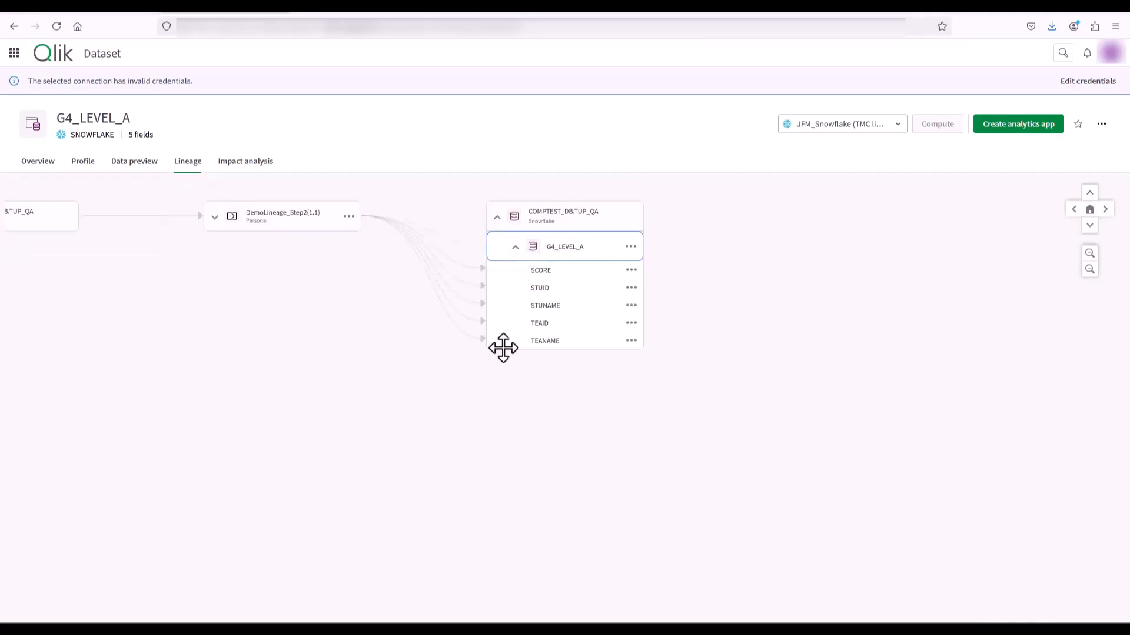
Trace the lineage upstream, expanding the DemoLineage_Step2 and G4_ALL nodes to field level.
click(215, 217)
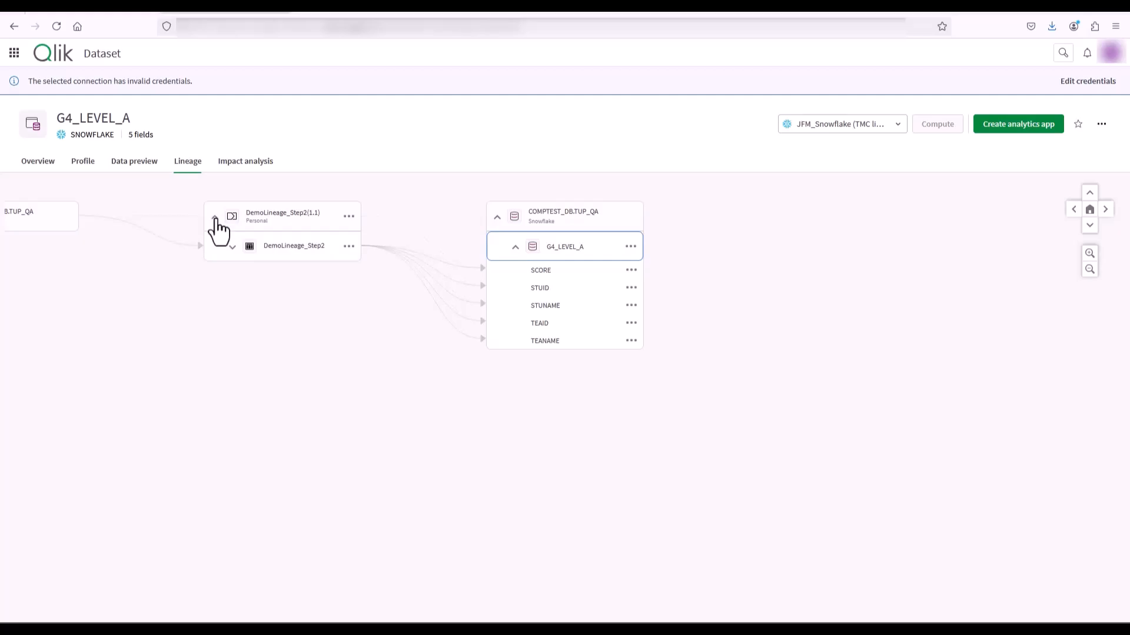
drag(113, 333, 429, 345)
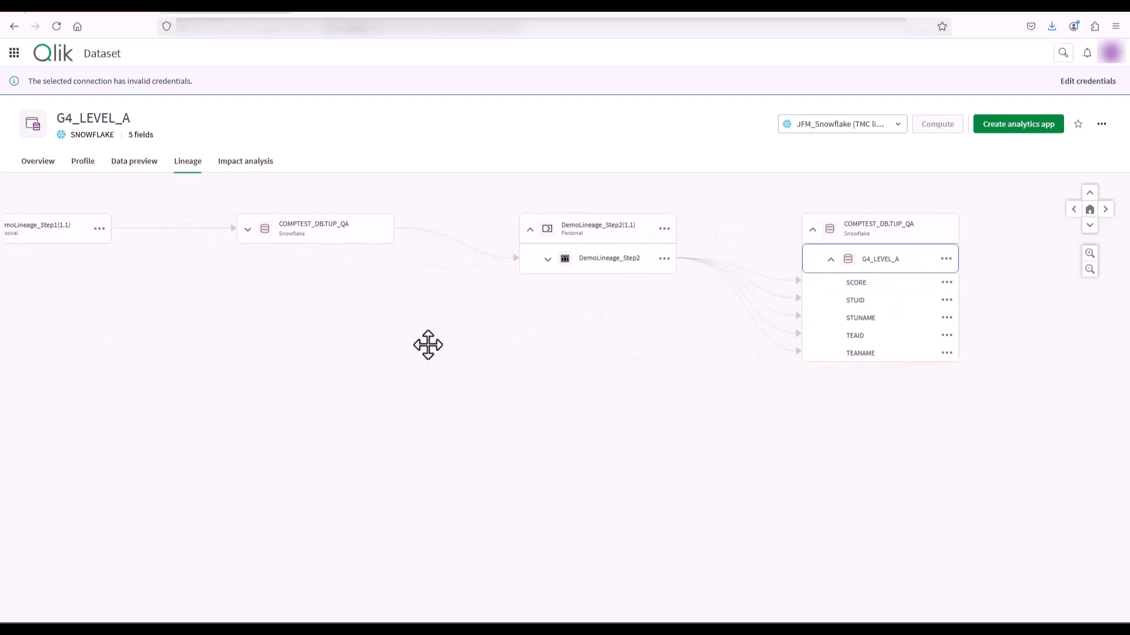
click(547, 260)
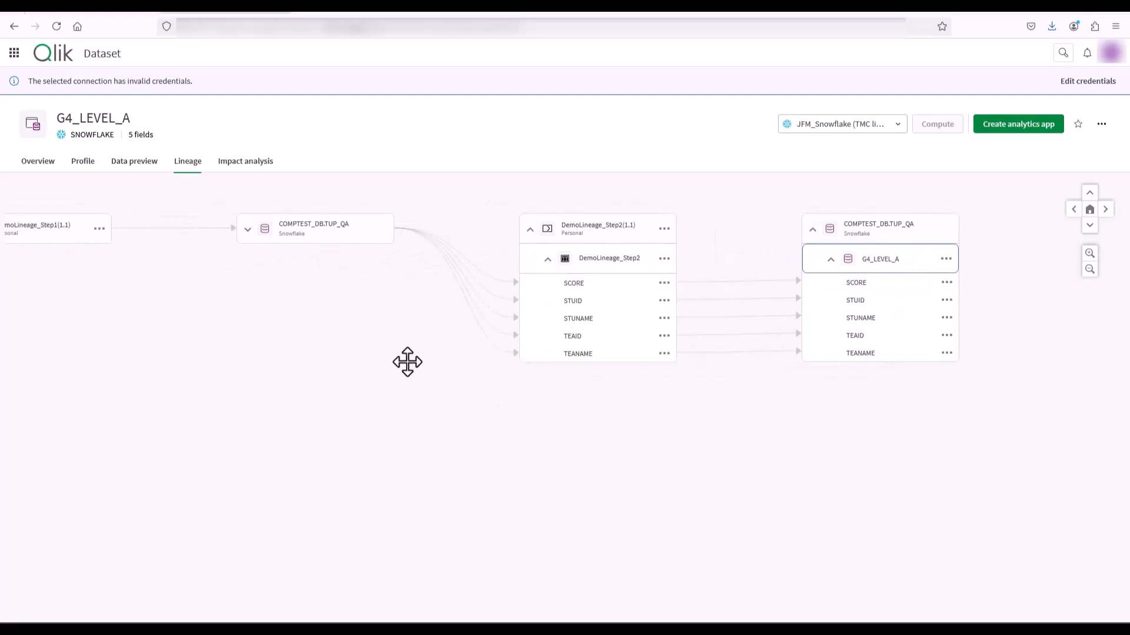
click(248, 229)
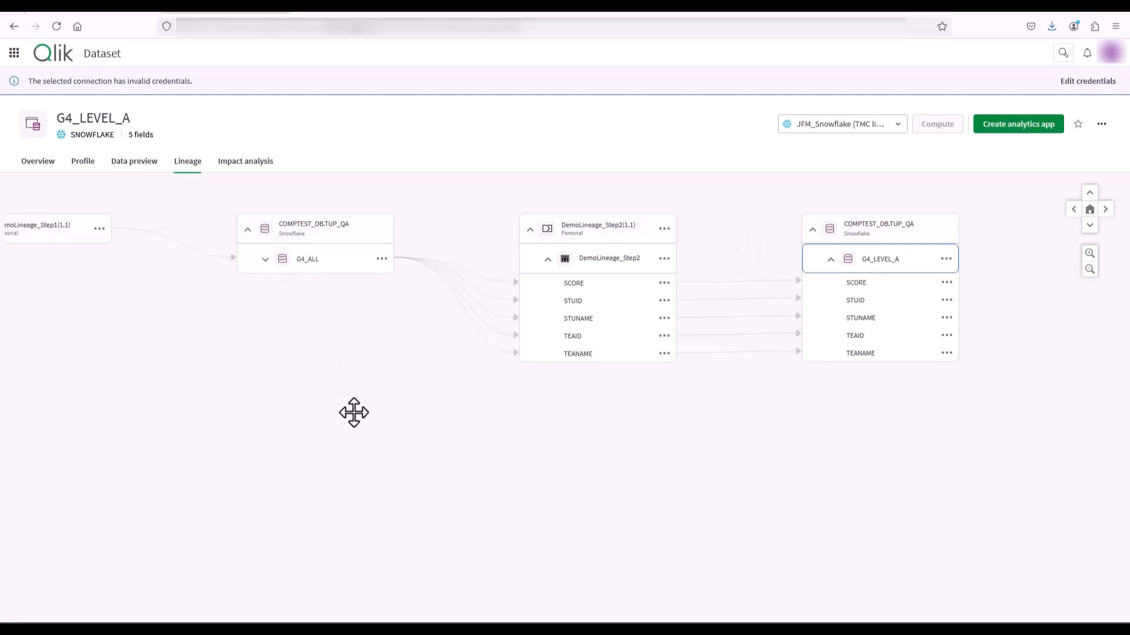
click(265, 266)
drag(272, 404, 710, 436)
drag(265, 409, 620, 401)
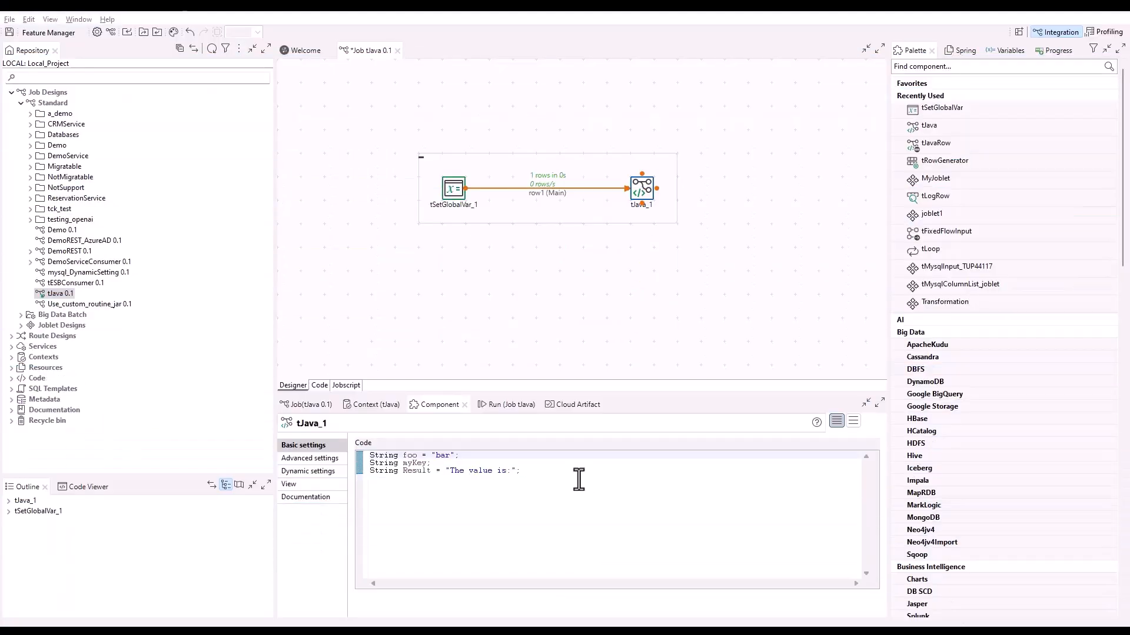
Append Result = Result + globalMap.get("myKey");System.out.println(Result); to the tJava_1 code, using code completion for the get call.
click(578, 477)
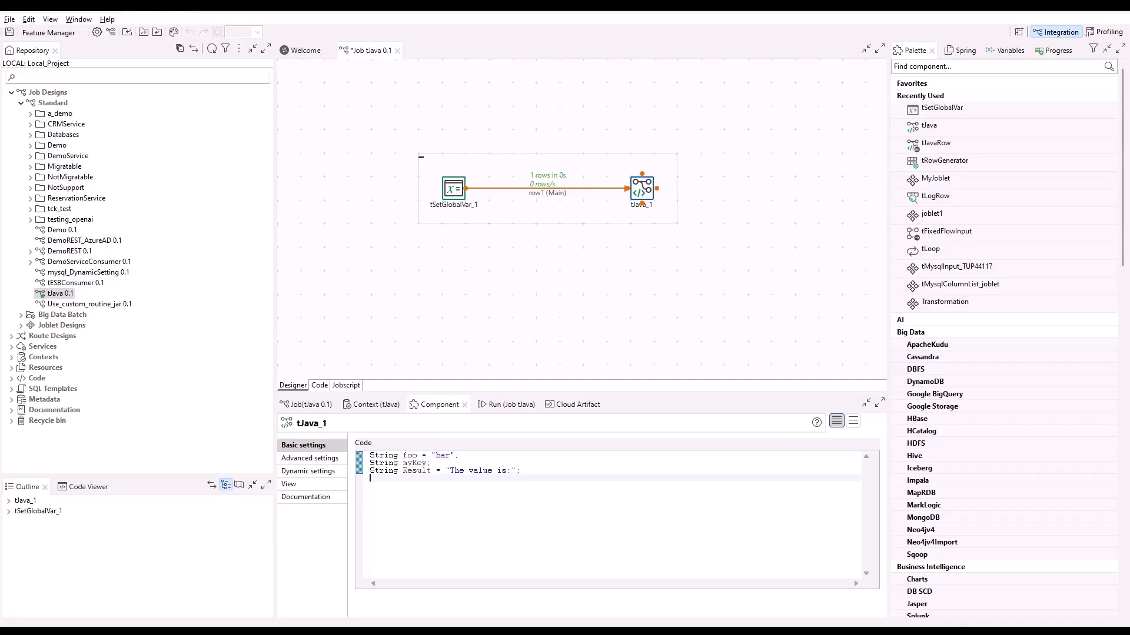
text(Result = Result )
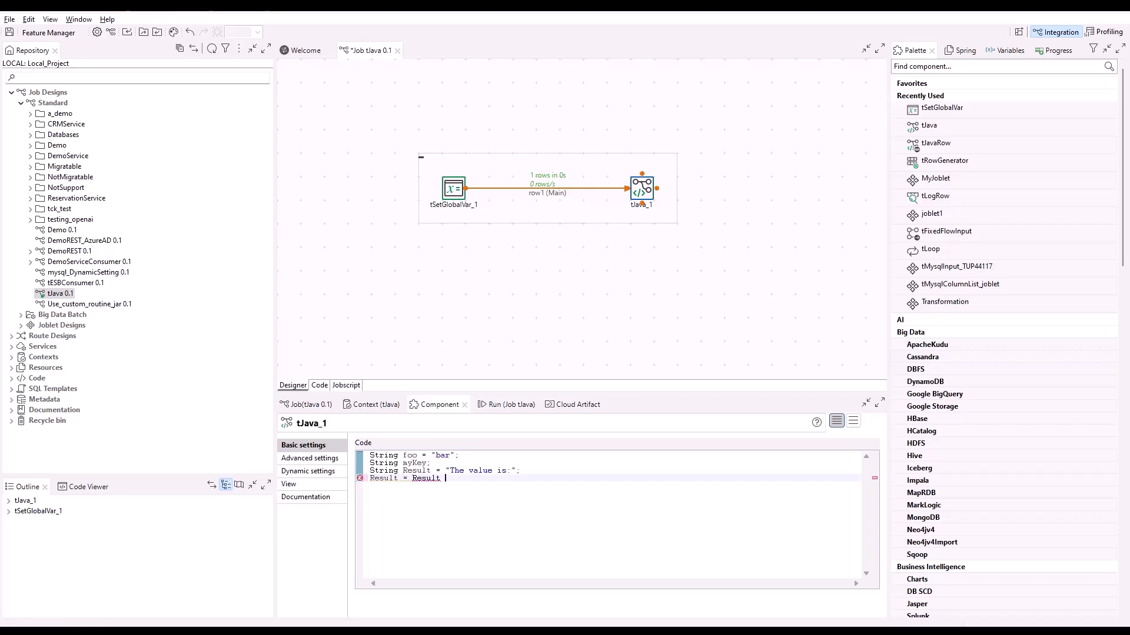
text(+ globalMap.get)
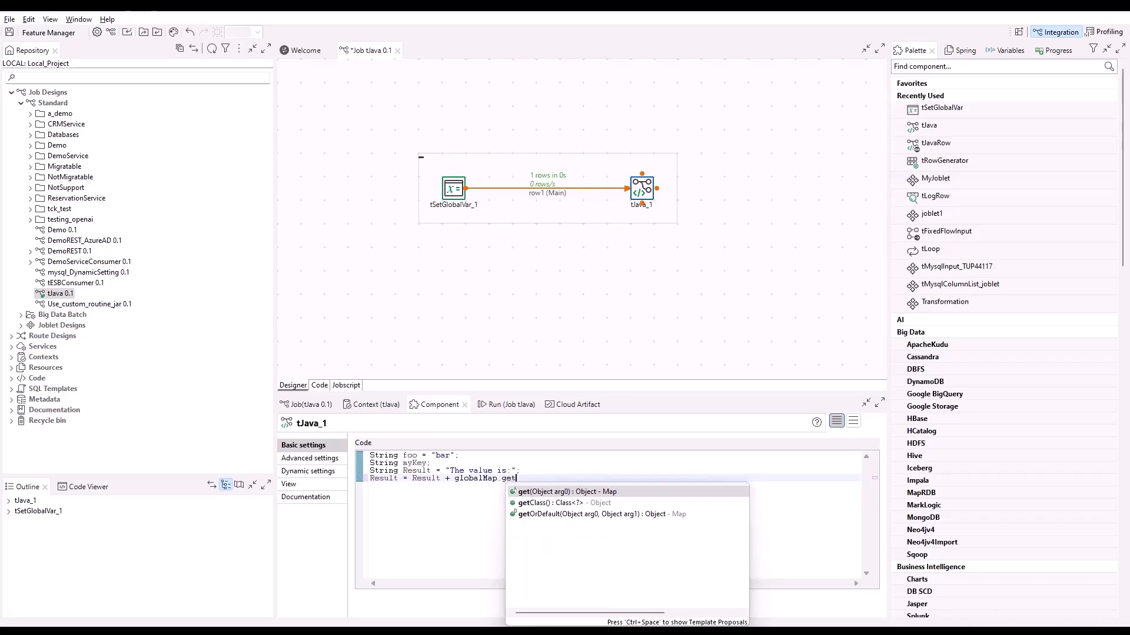
double_click(546, 496)
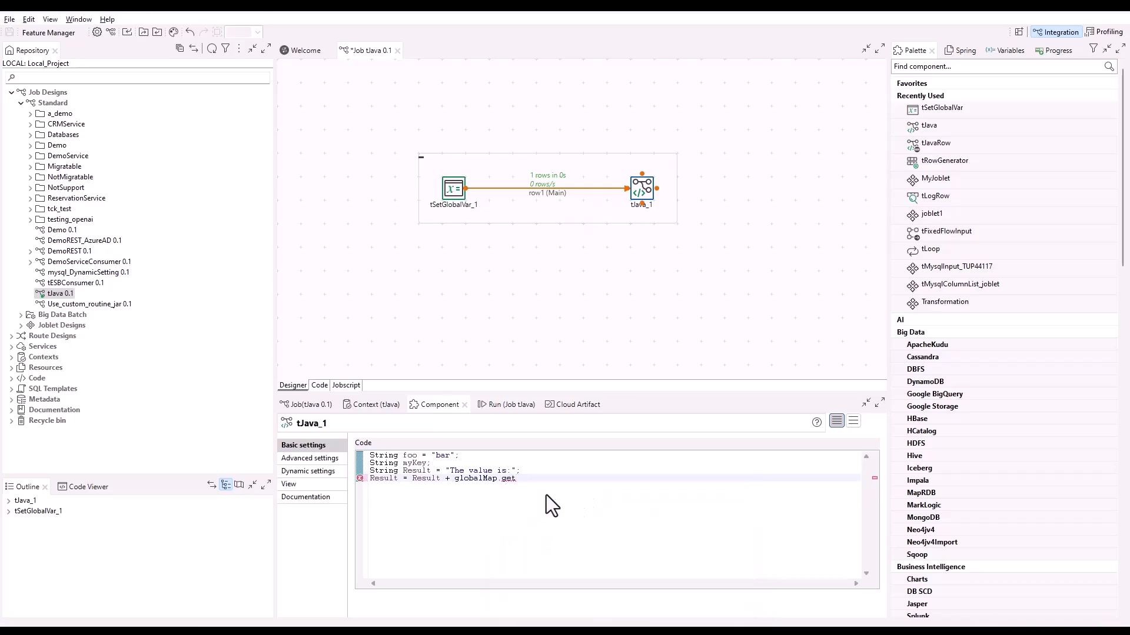
click(554, 499)
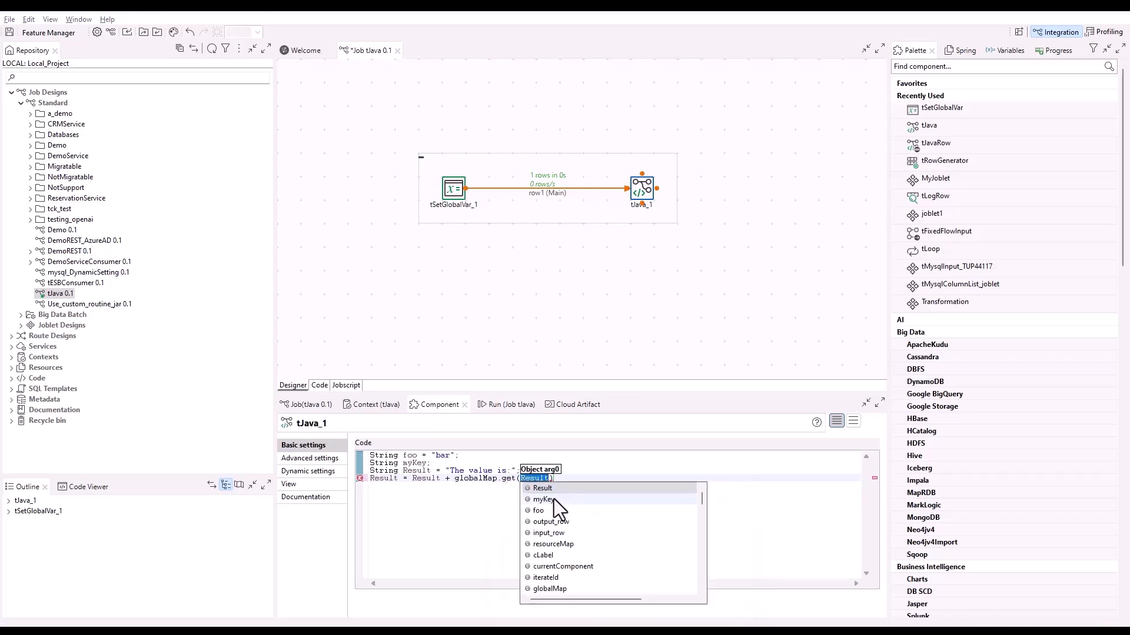
double_click(553, 499)
text("myKey")
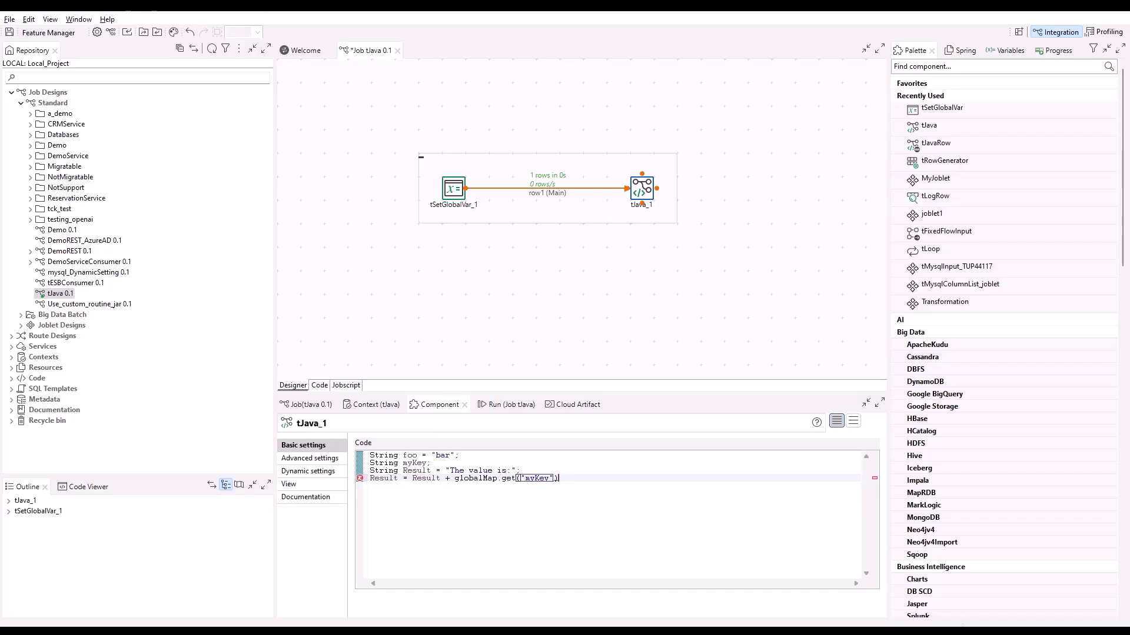
text(;)
text(System.out.println(Result);)
Format the entire code of the tJava_1 component.
drag(691, 481, 365, 451)
right_click(460, 469)
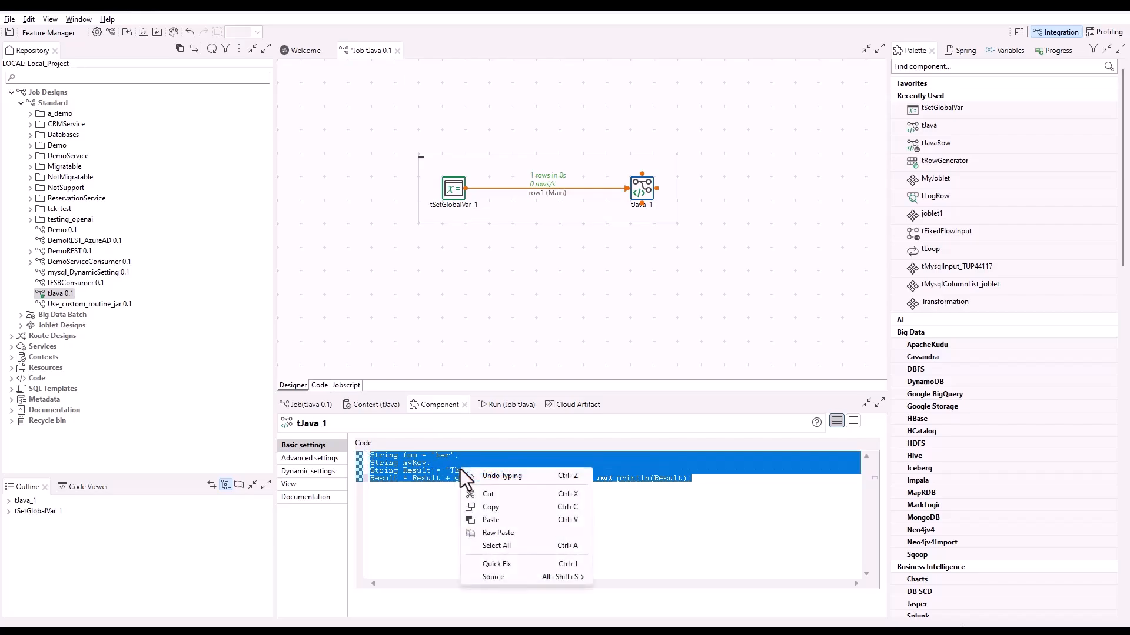
mouse_move(530, 578)
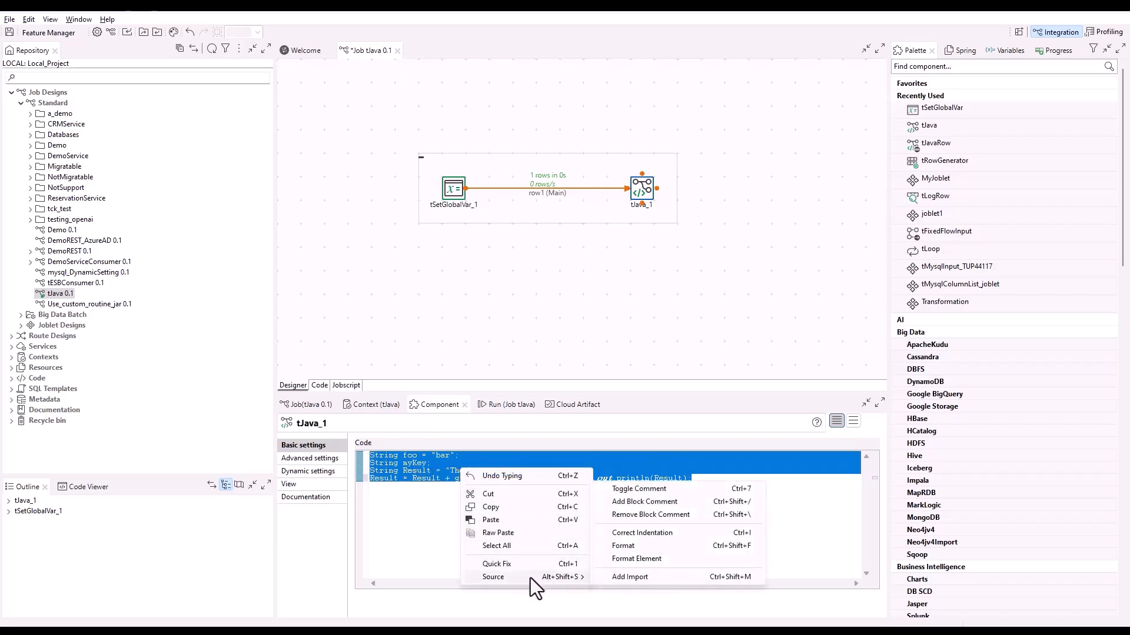
click(633, 547)
click(499, 486)
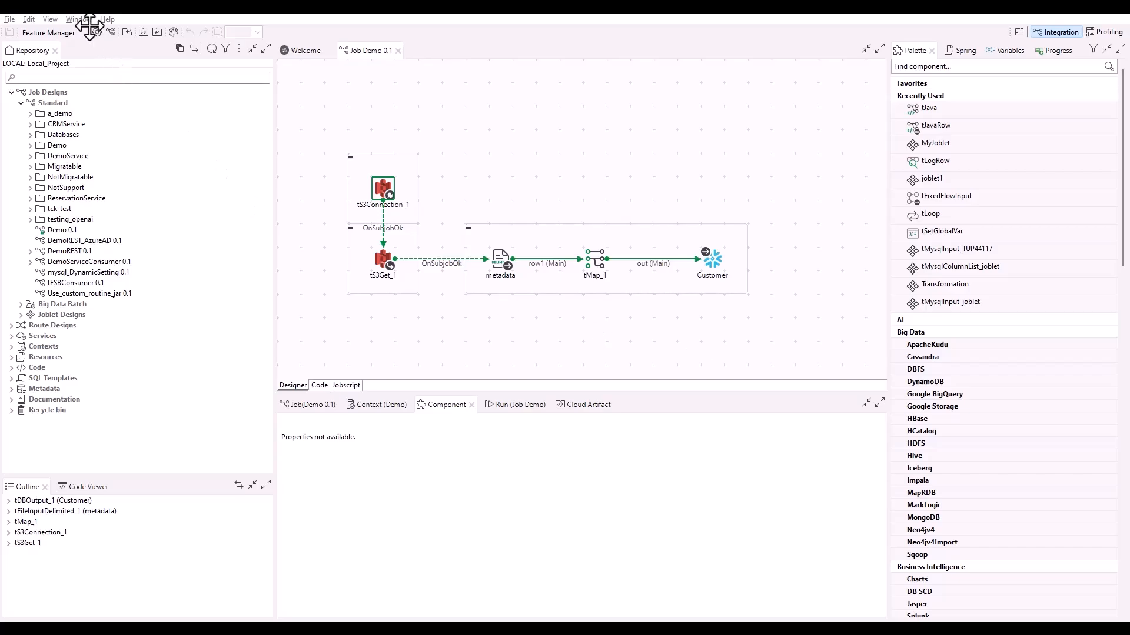
Open the designer color preferences and switch the connection color scheme to Rich.
click(77, 19)
click(95, 74)
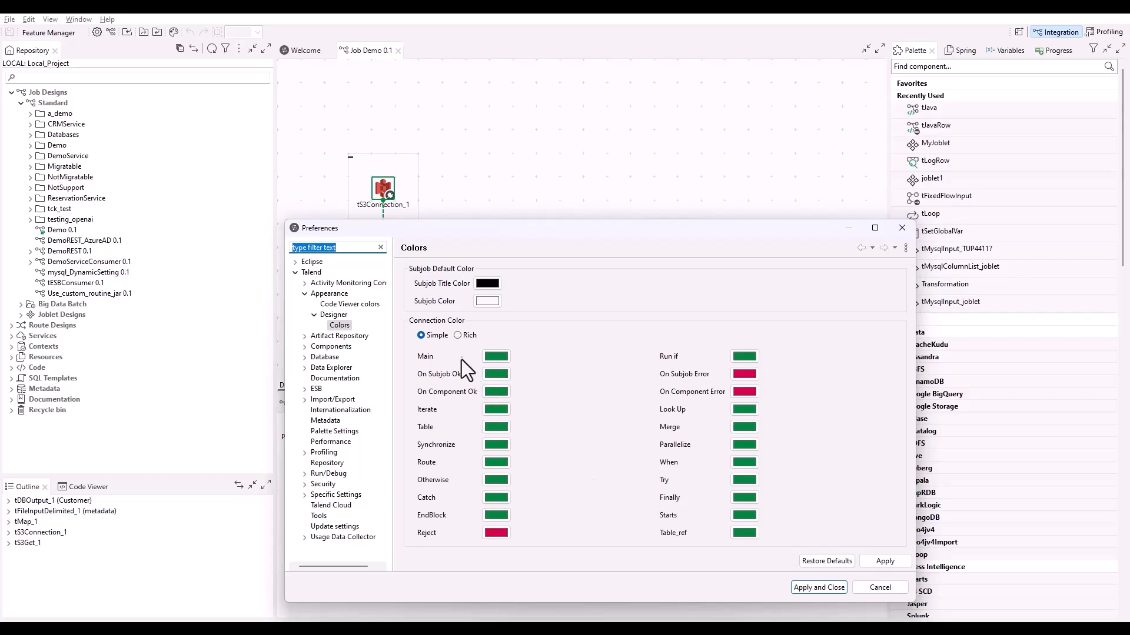
click(458, 336)
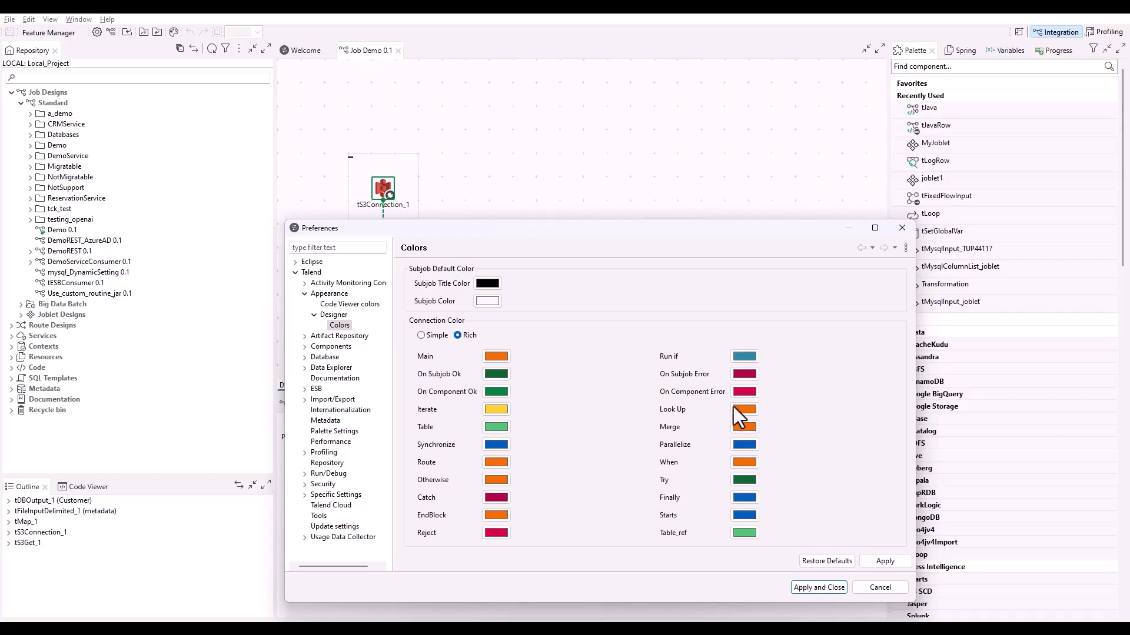
Set the Run if connection color to light magenta from the basic colors, and apply the preferences.
click(751, 359)
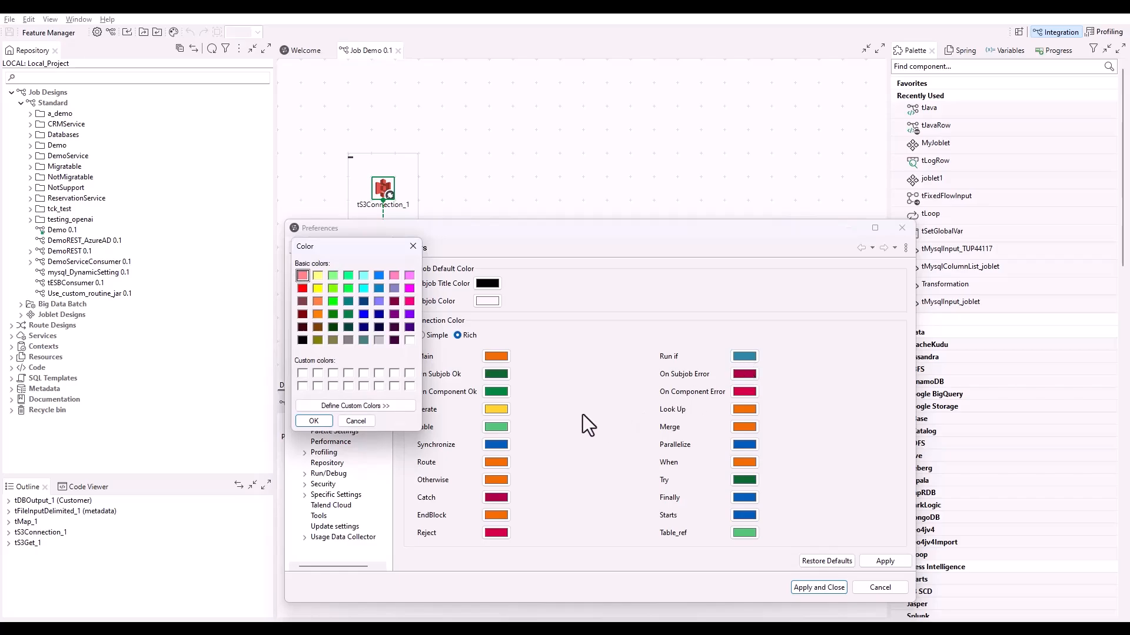
click(411, 275)
click(319, 423)
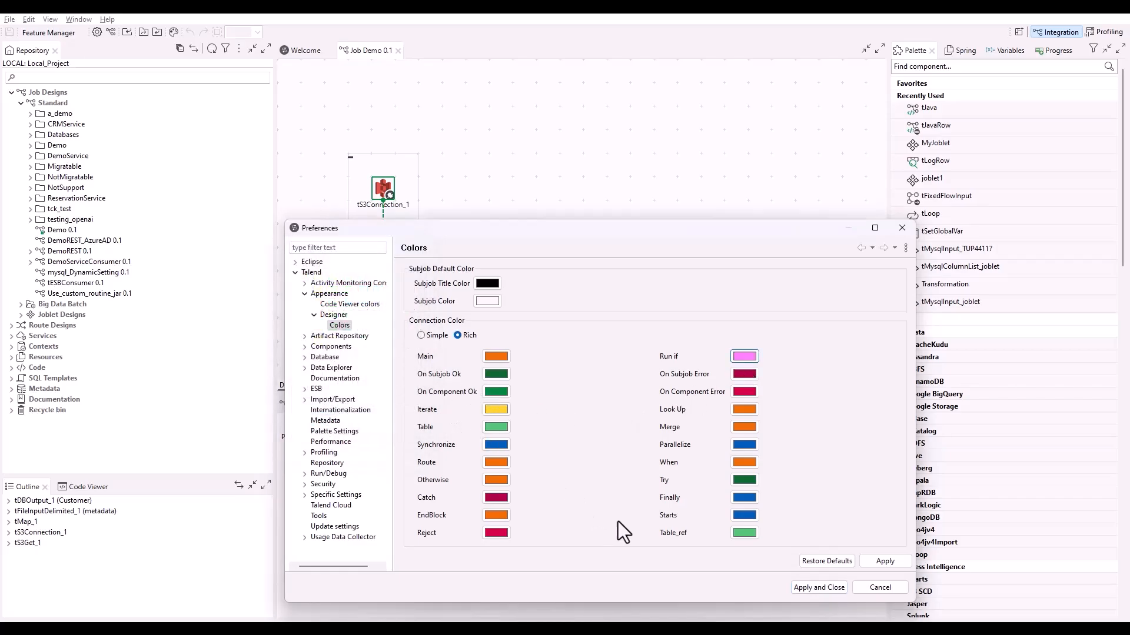
click(829, 588)
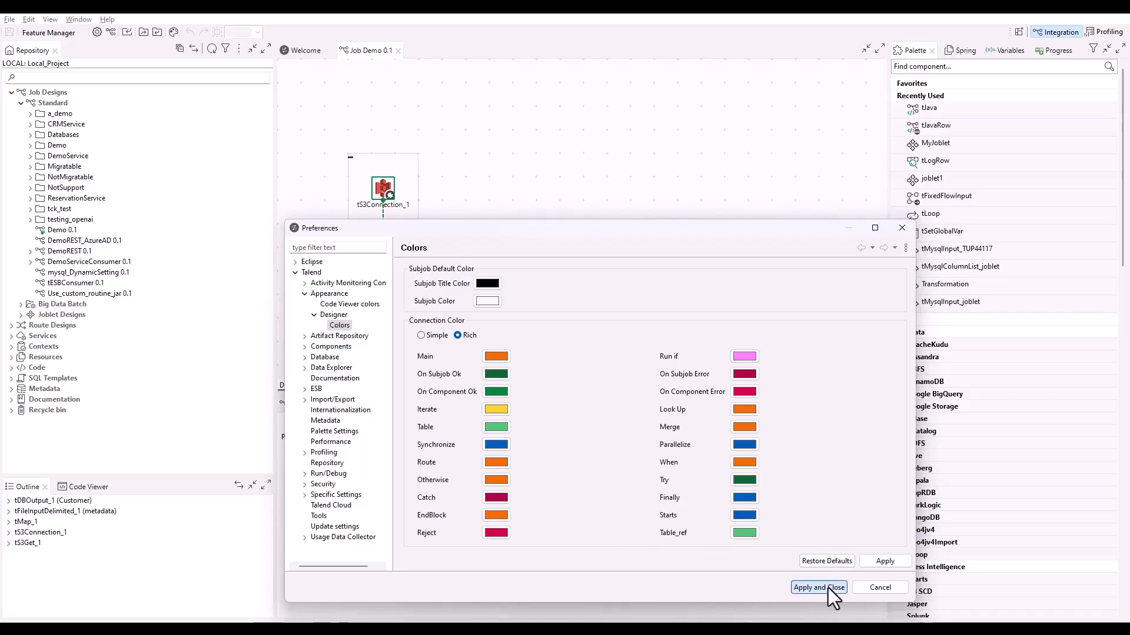